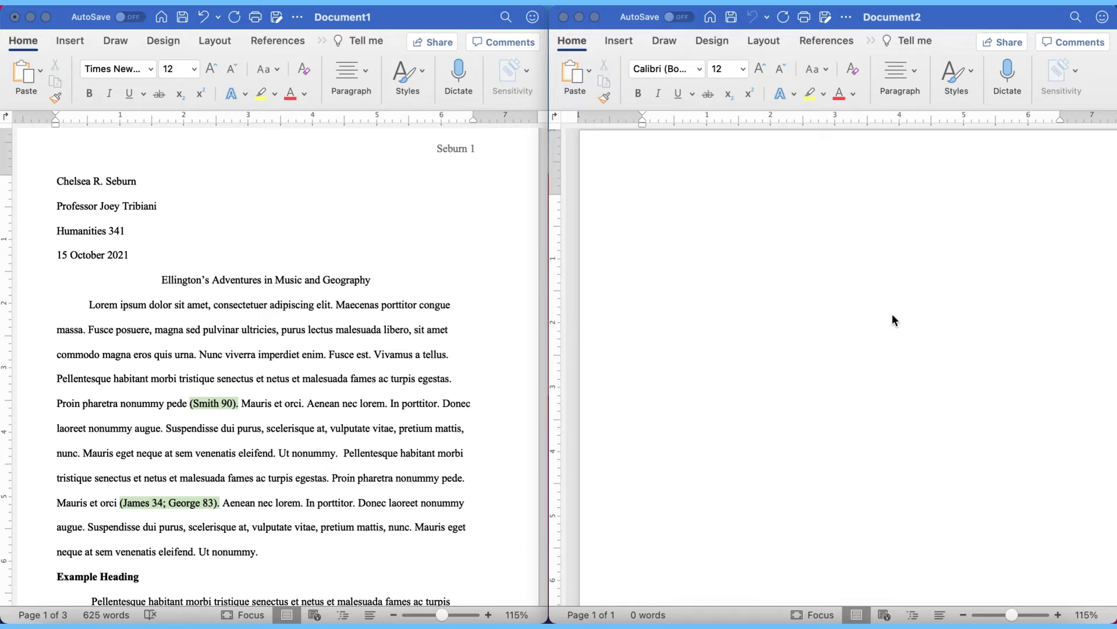
# Step: Place the cursor in blank Document2, shown beside the sample MLA essay
pyautogui.click(893, 316)
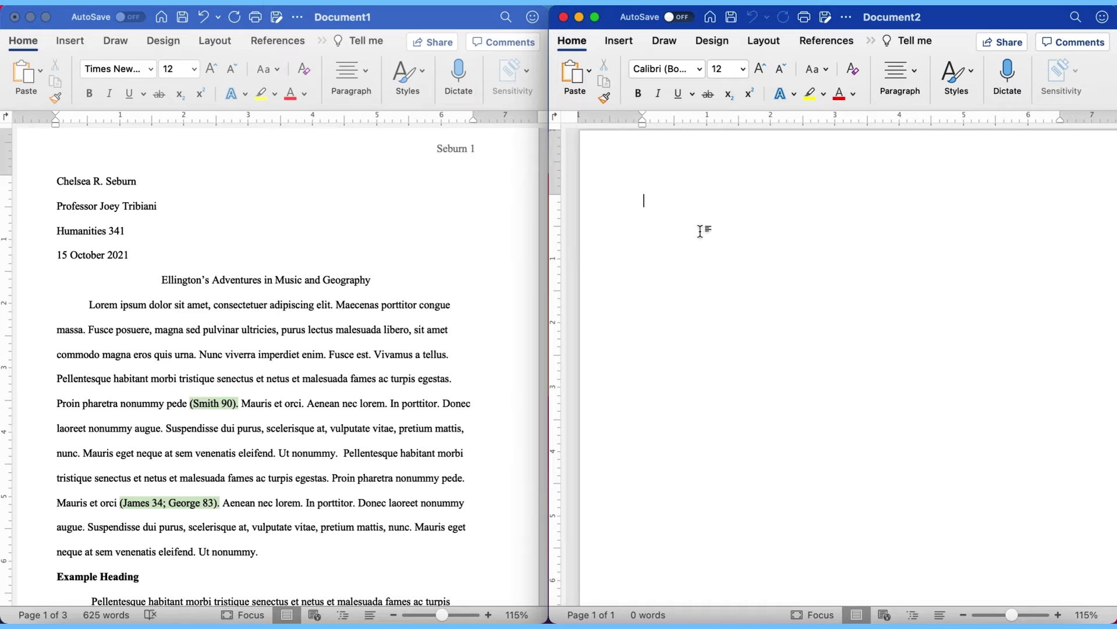
pyautogui.click(763, 40)
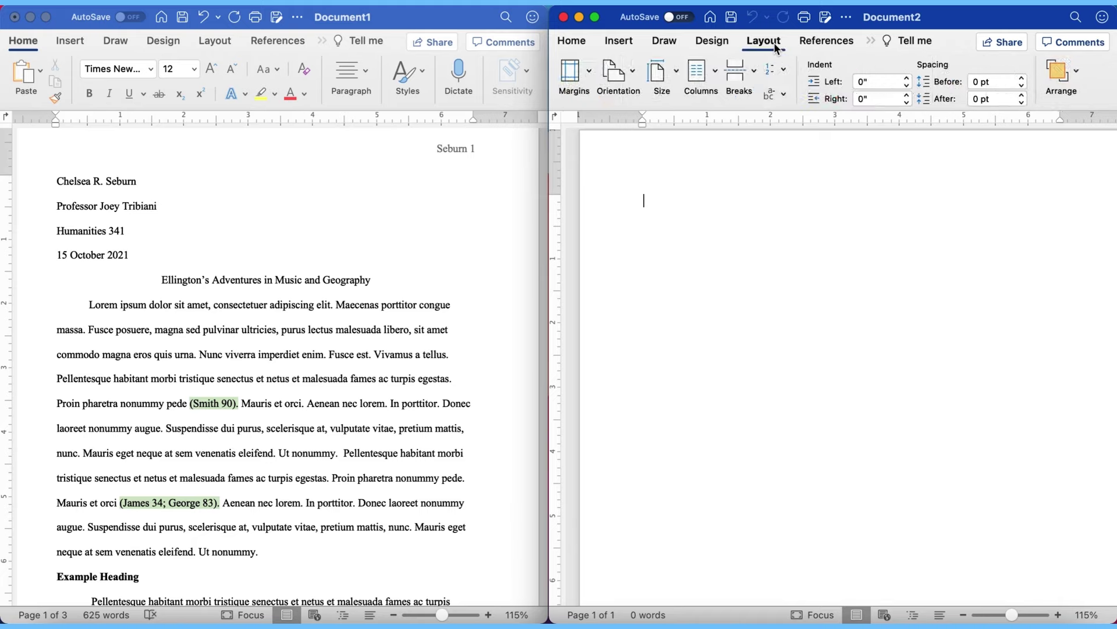
# Step: Apply Normal margins of 1 inch on every side to Document2
pyautogui.click(591, 73)
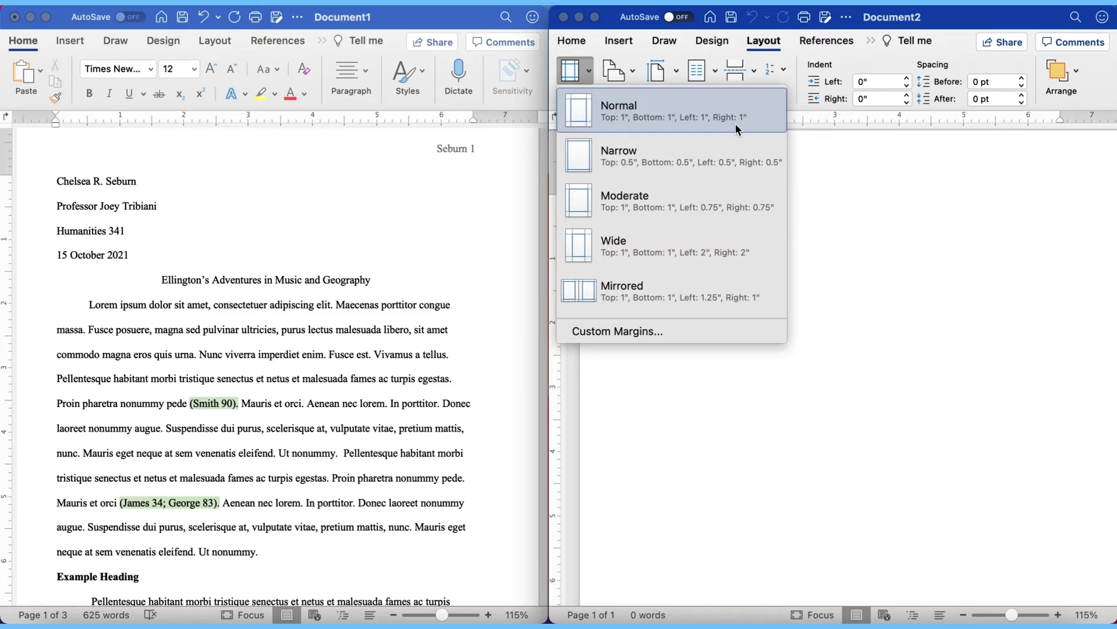
pyautogui.click(907, 217)
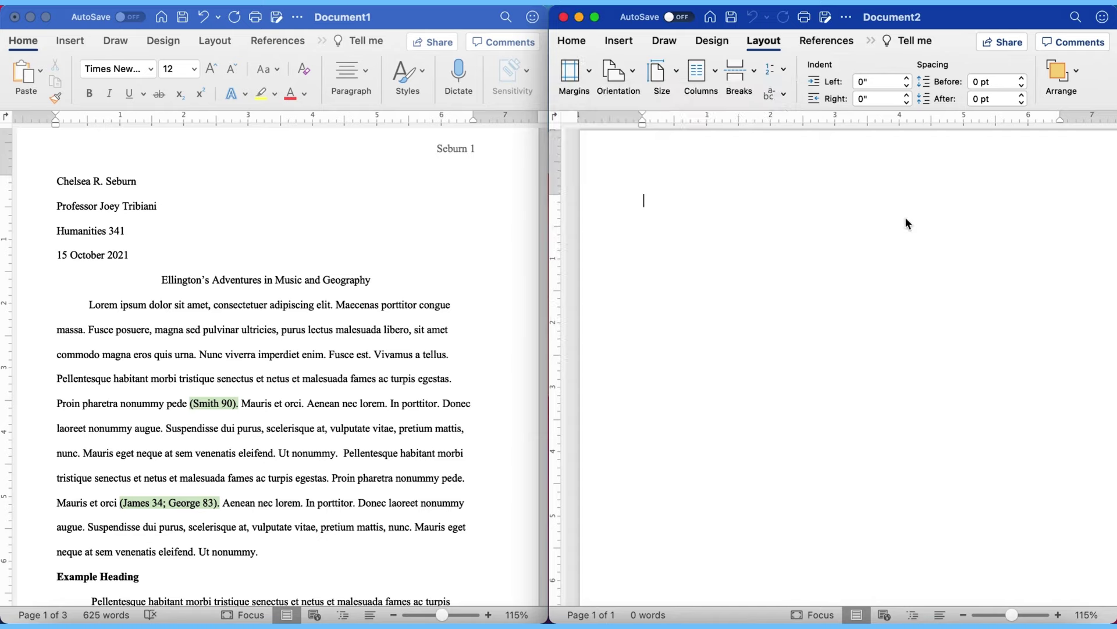
pyautogui.click(573, 41)
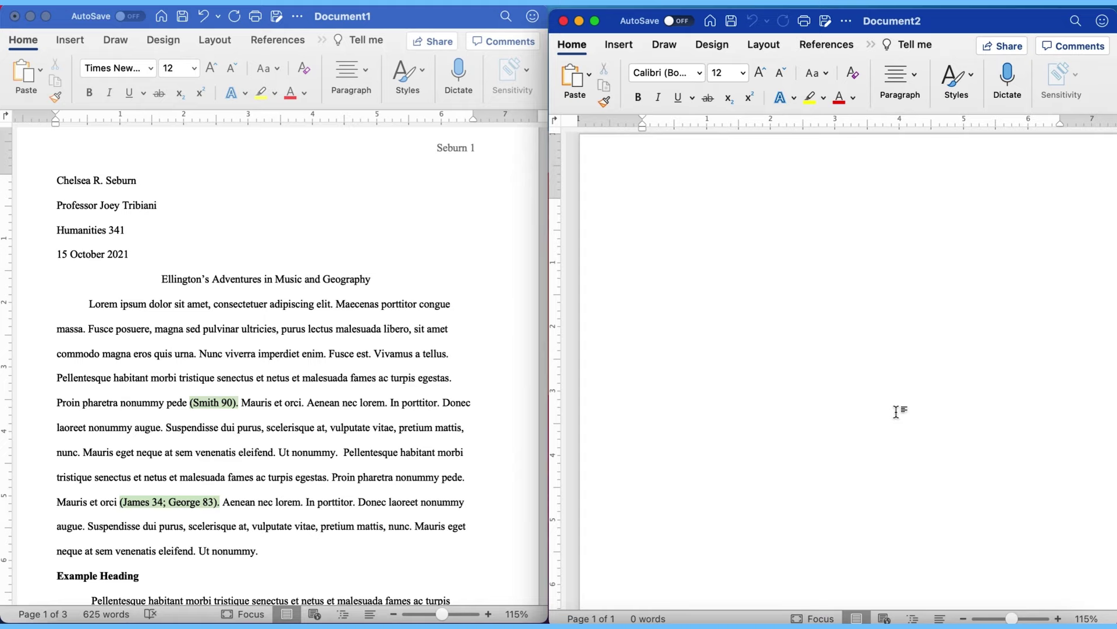
# Step: Set Document2's line spacing to 2.0 (double-spaced)
pyautogui.scroll(-5, 370, 469)
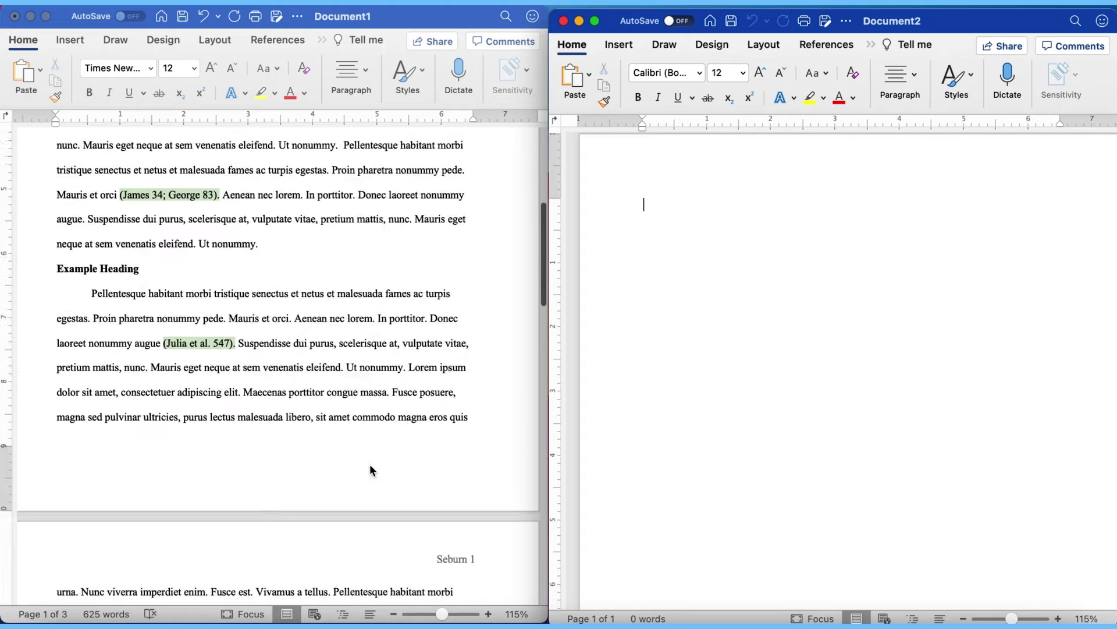
pyautogui.scroll(-10, 371, 470)
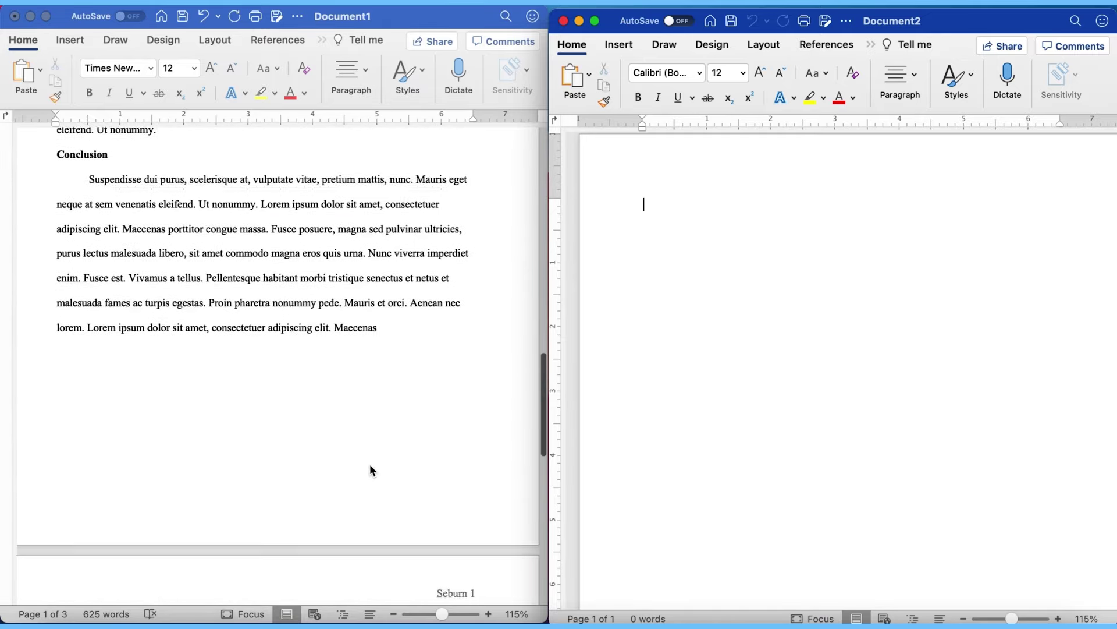
pyautogui.scroll(-10, 371, 469)
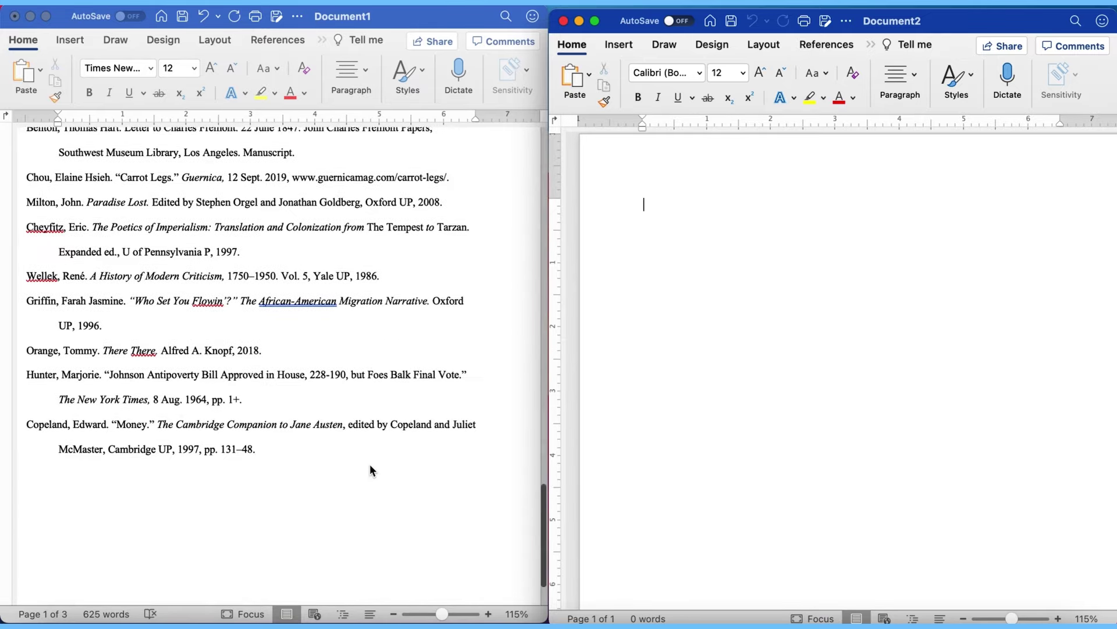
pyautogui.scroll(20, 371, 469)
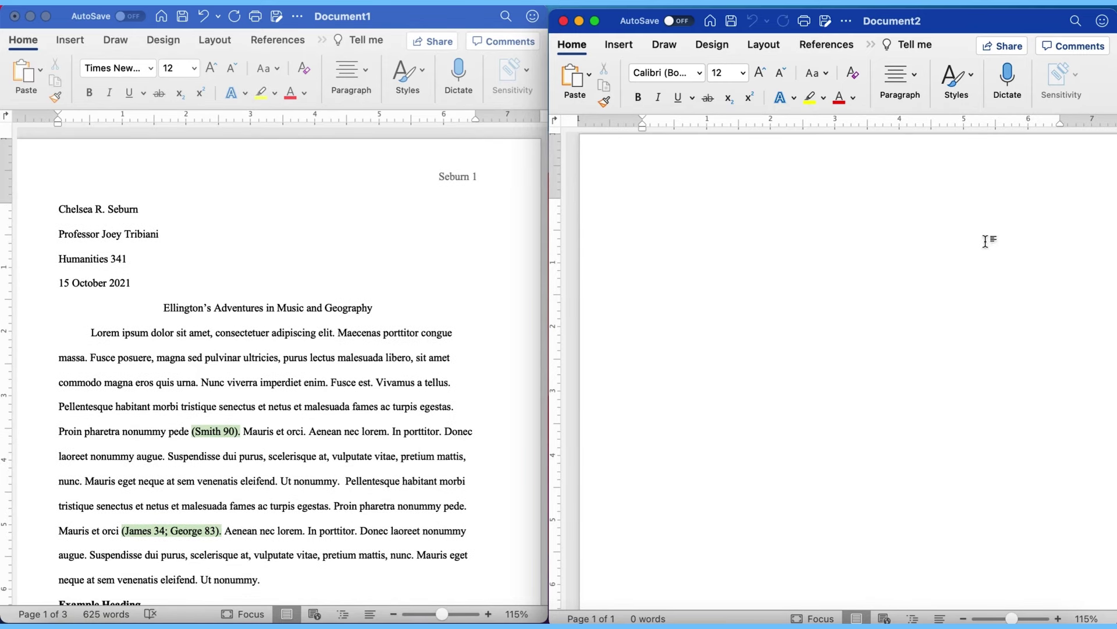
pyautogui.click(914, 82)
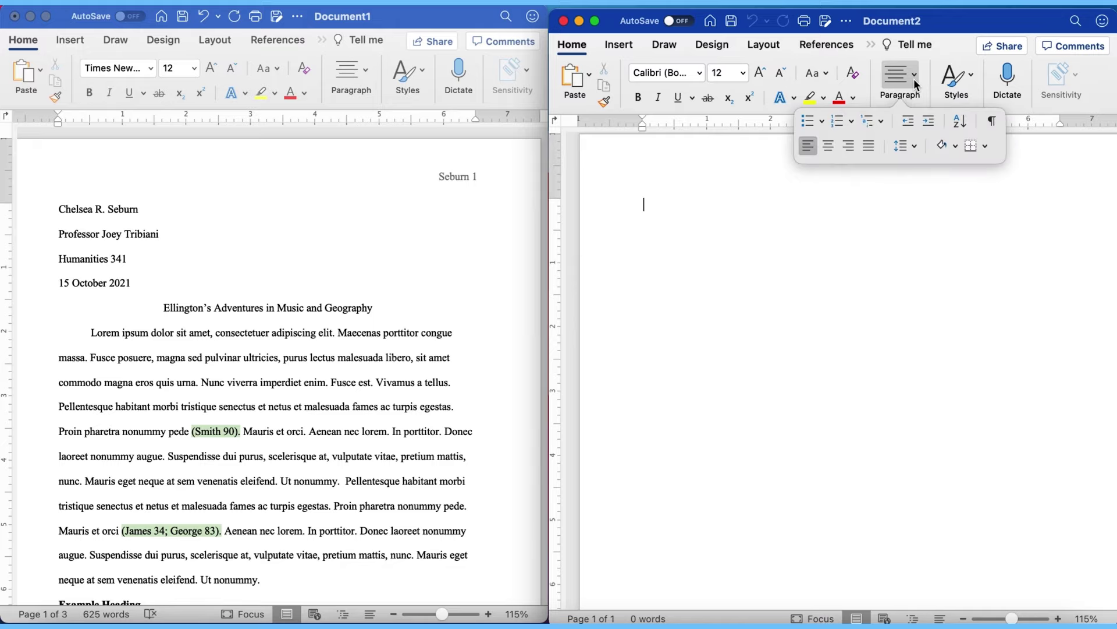
pyautogui.click(913, 146)
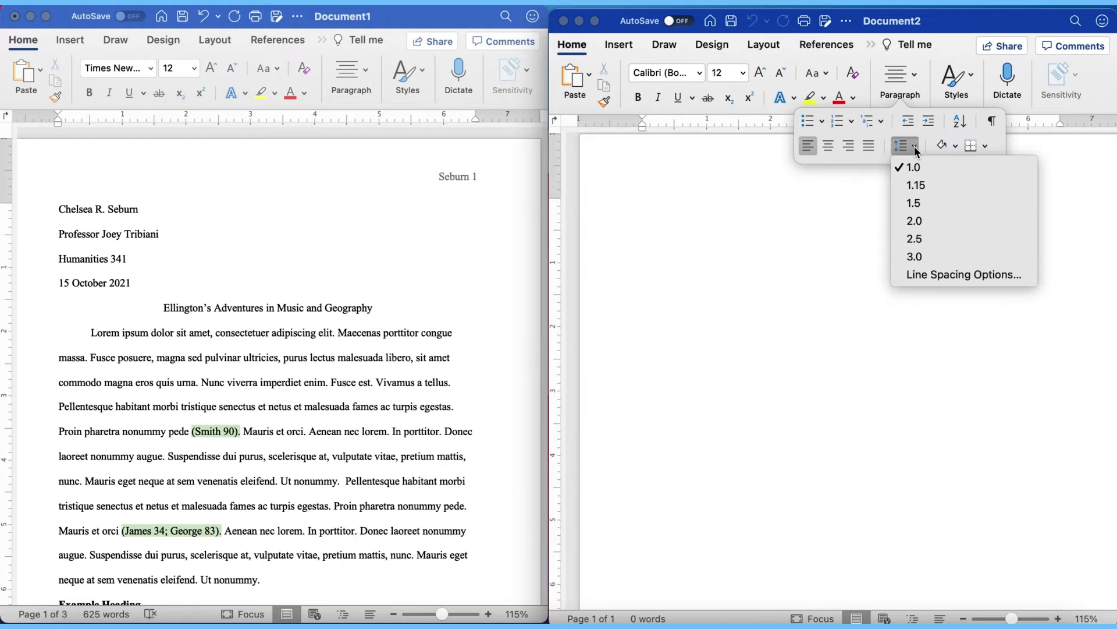
pyautogui.click(928, 221)
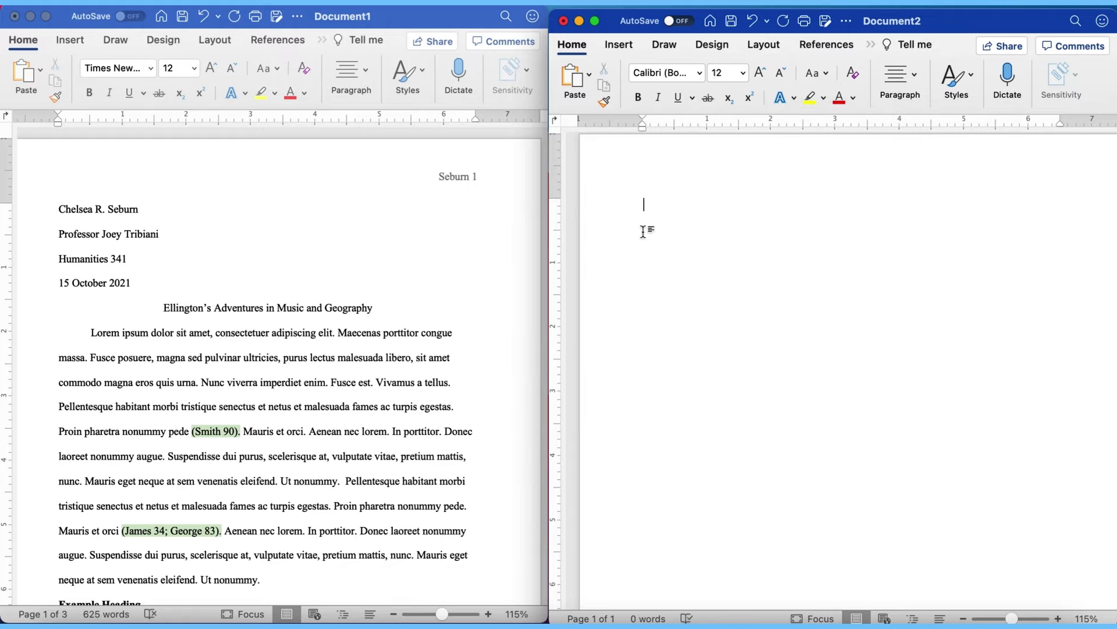
# Step: Widen Document2's window over the sample paper and confirm the 2.0 spacing
pyautogui.moveTo(546, 224); pyautogui.dragTo(261, 222)
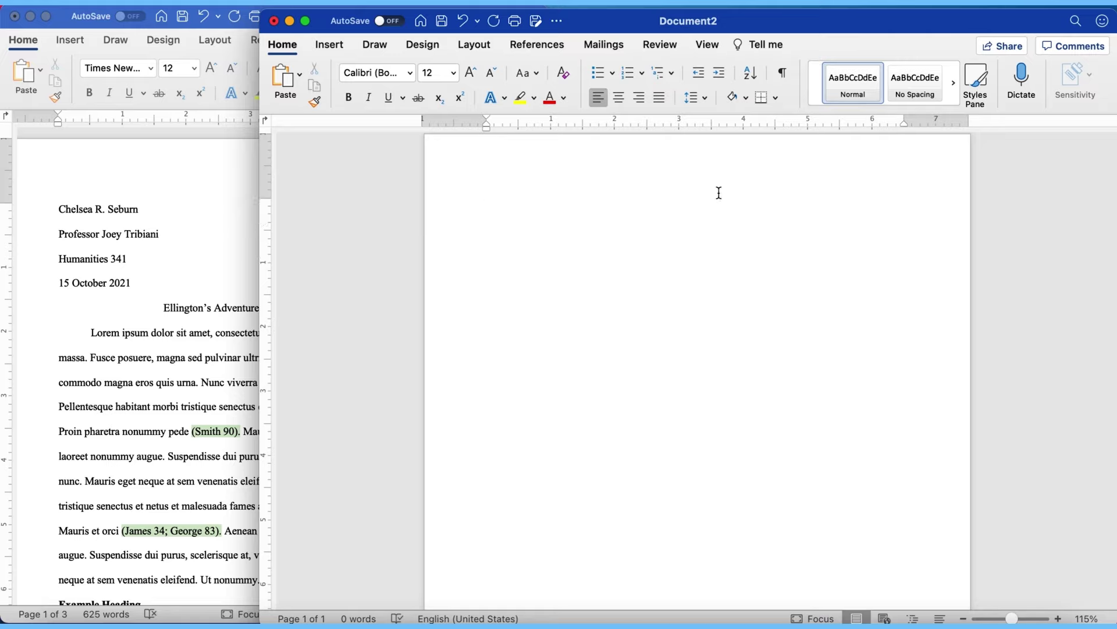
pyautogui.click(705, 97)
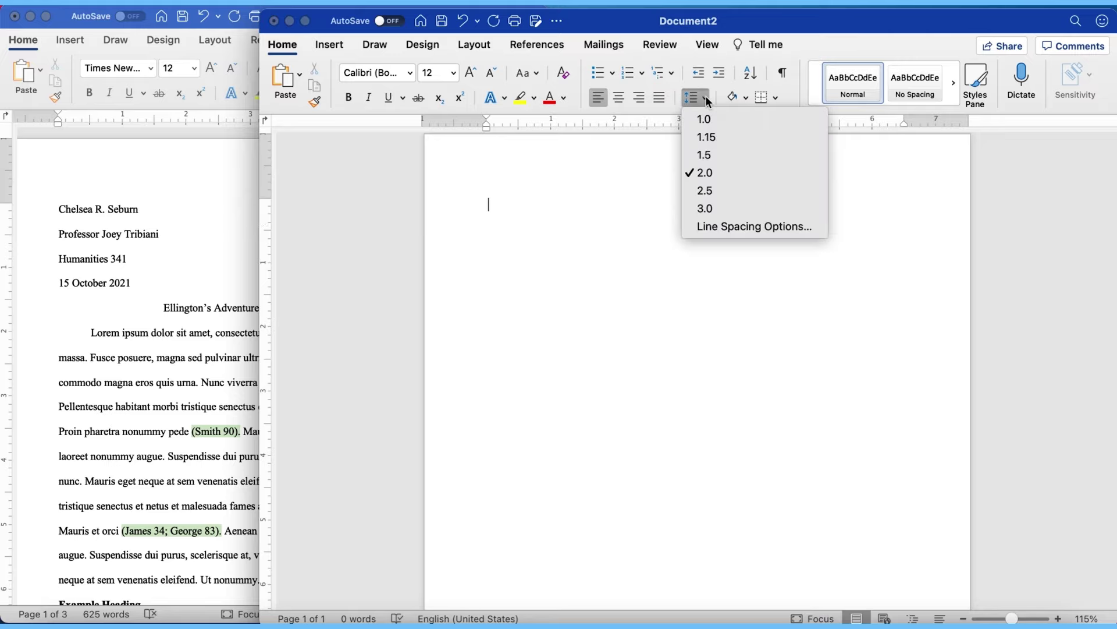
pyautogui.click(707, 99)
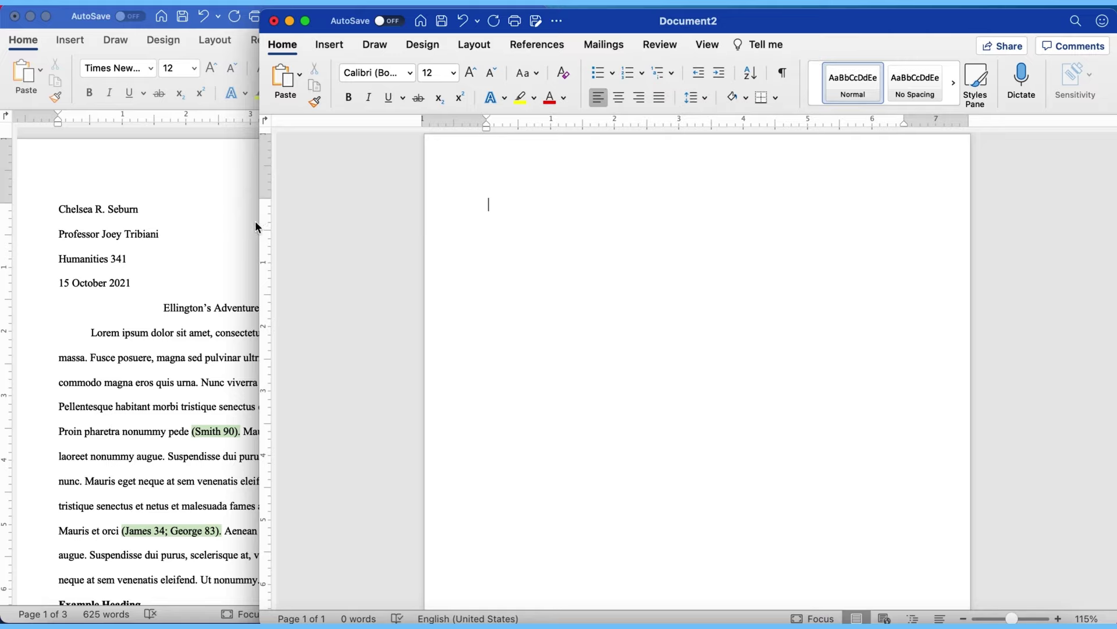
# Step: Restore the side-by-side view and set Document2's font to Times New Roman
pyautogui.moveTo(258, 223); pyautogui.dragTo(547, 238)
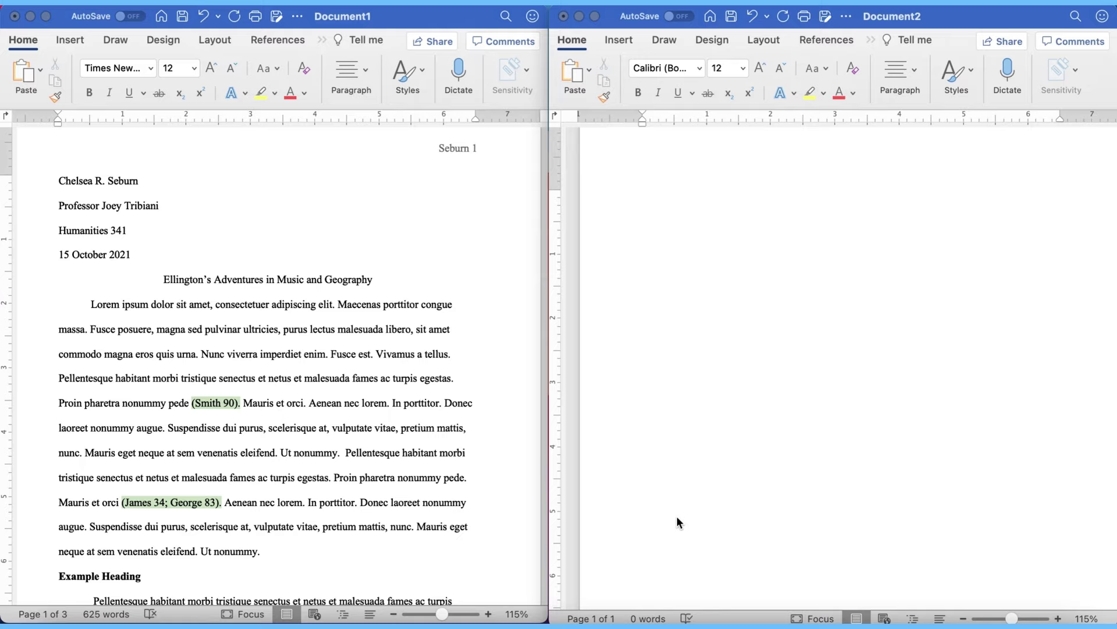
pyautogui.click(676, 515)
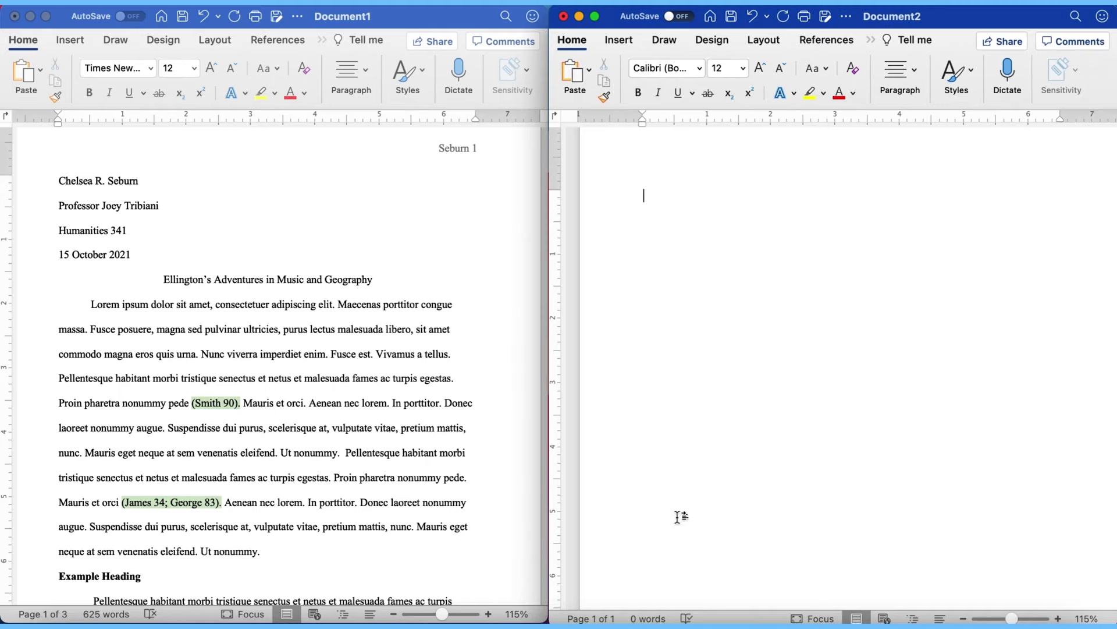
pyautogui.click(700, 68)
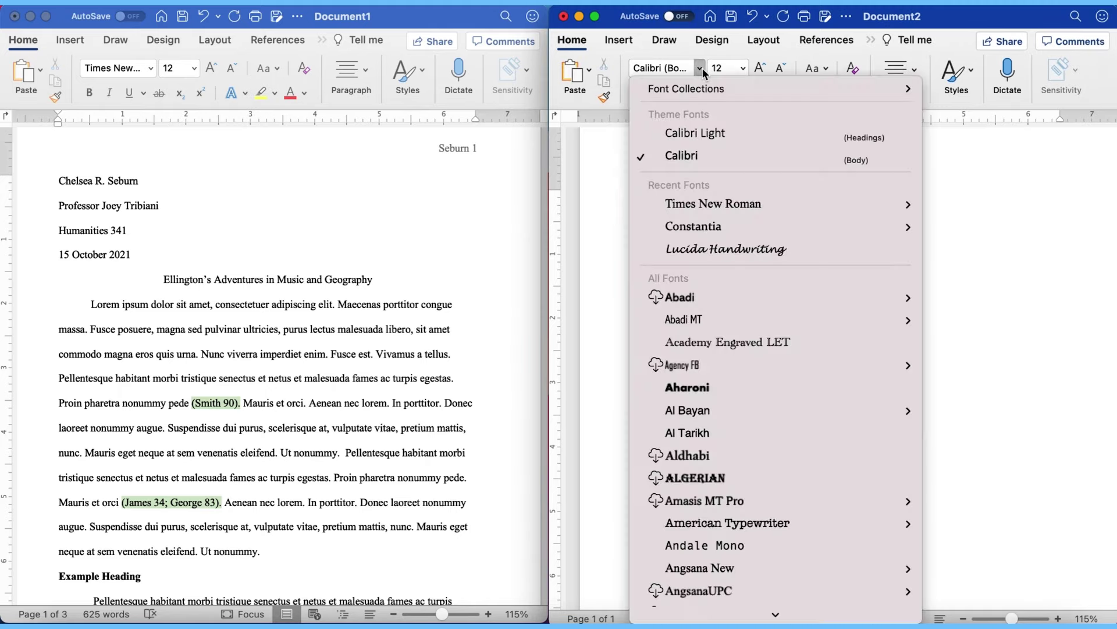
pyautogui.click(709, 213)
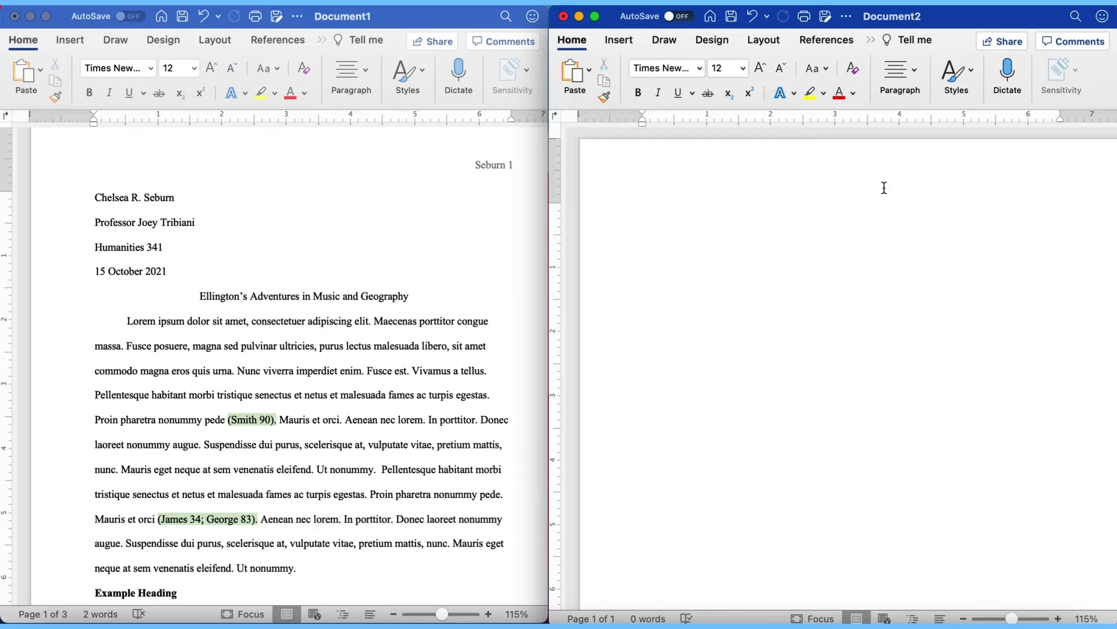
pyautogui.doubleClick(847, 159)
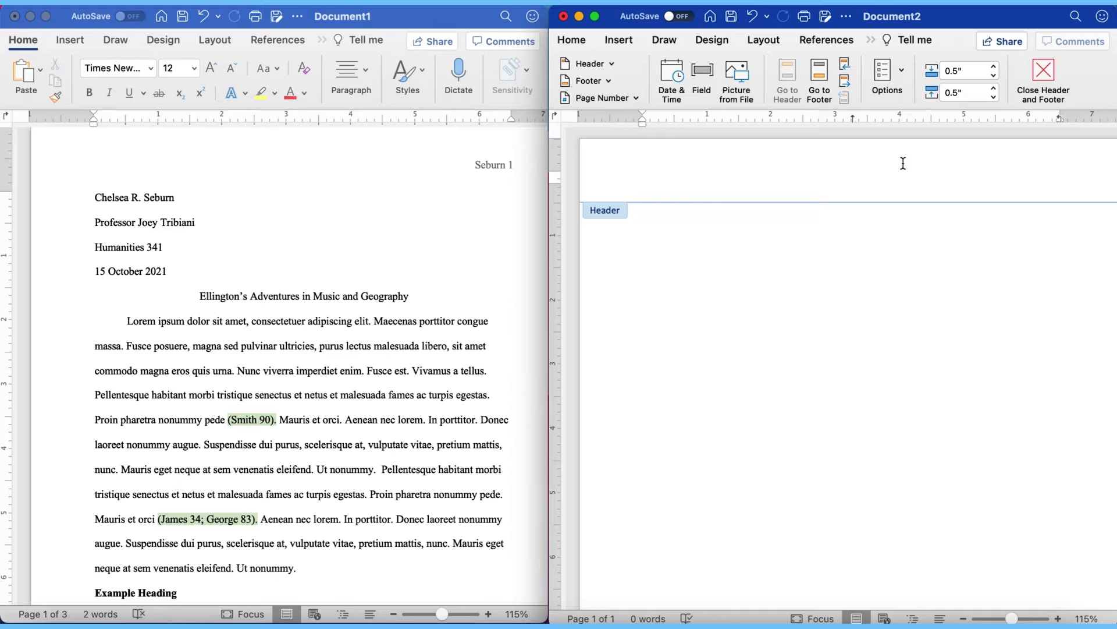
# Step: Insert a right-aligned header page number preceded by the author's last name
pyautogui.click(637, 100)
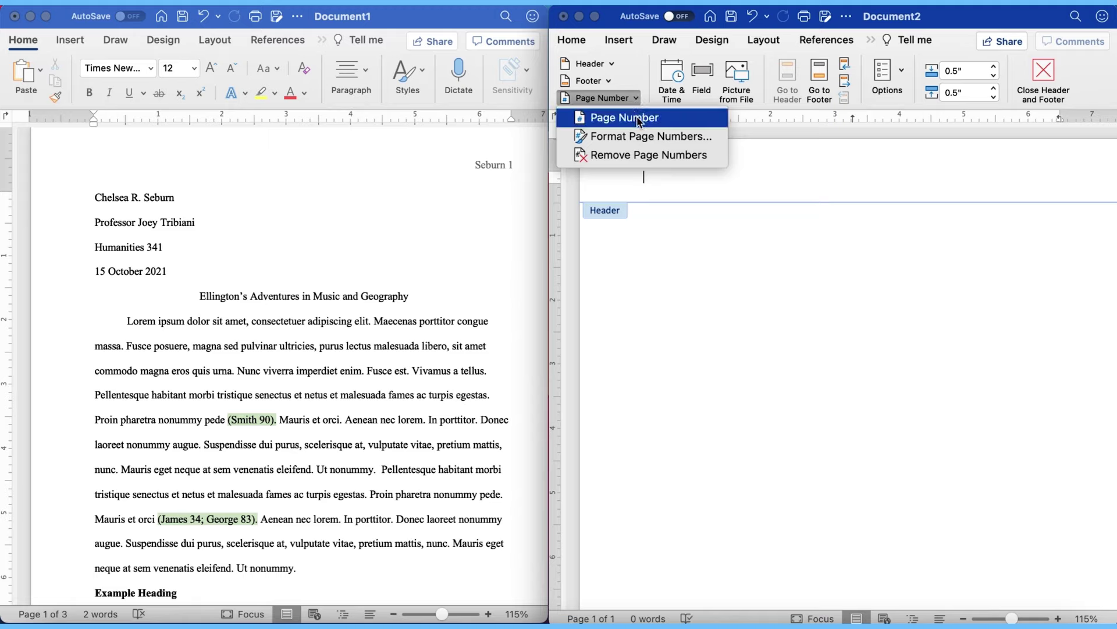
pyautogui.click(638, 119)
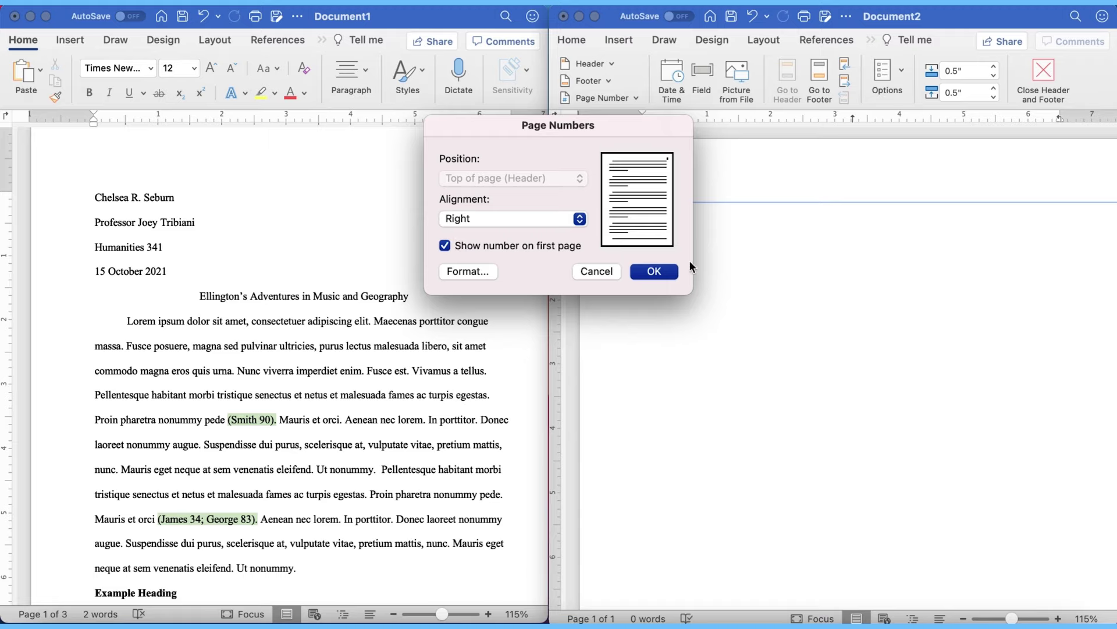
pyautogui.click(674, 273)
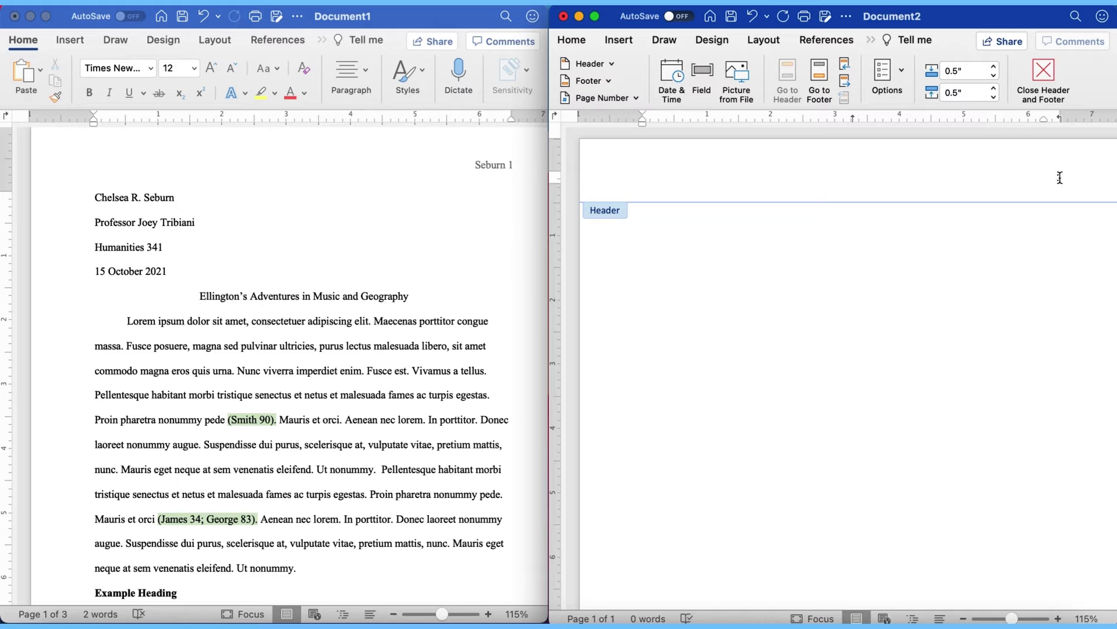
pyautogui.click(1061, 179)
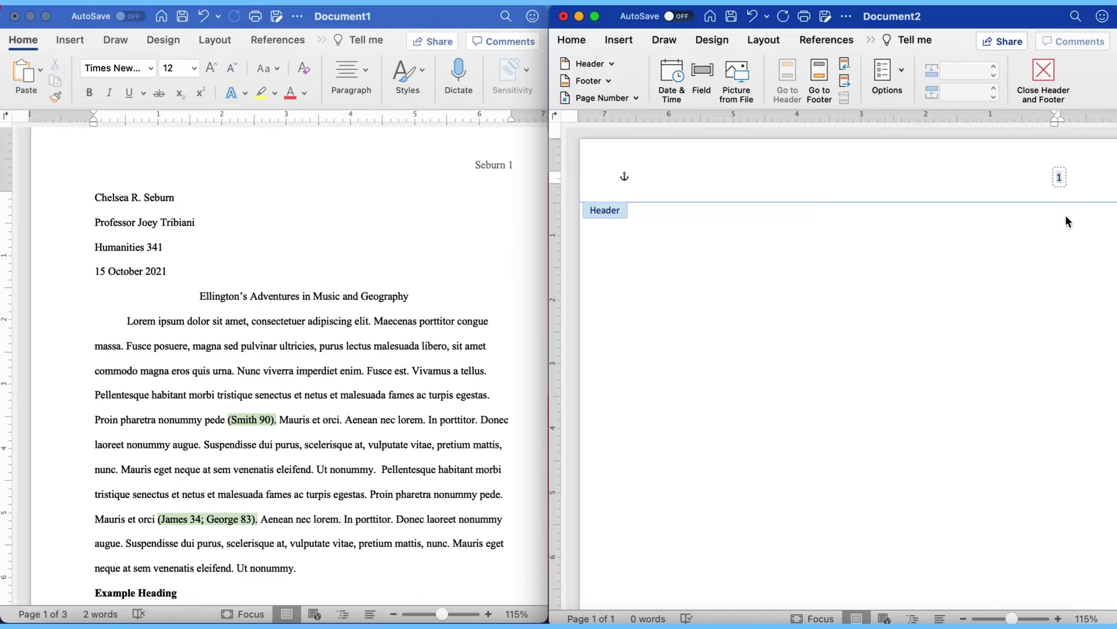
pyautogui.click(1059, 177)
pyautogui.write('Seburn')
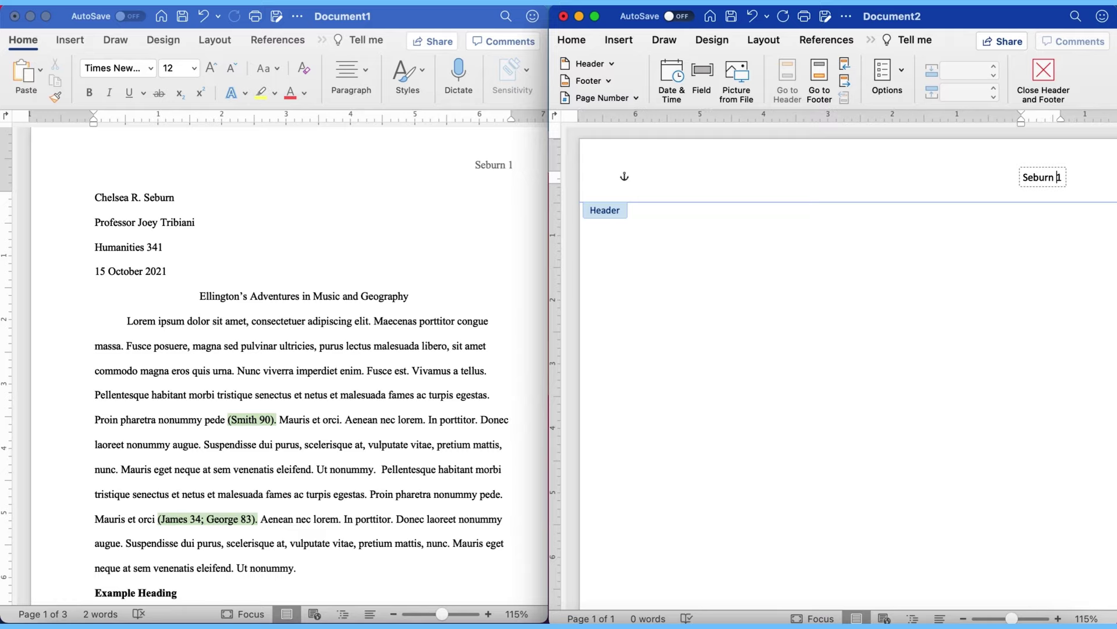
pyautogui.click(646, 177)
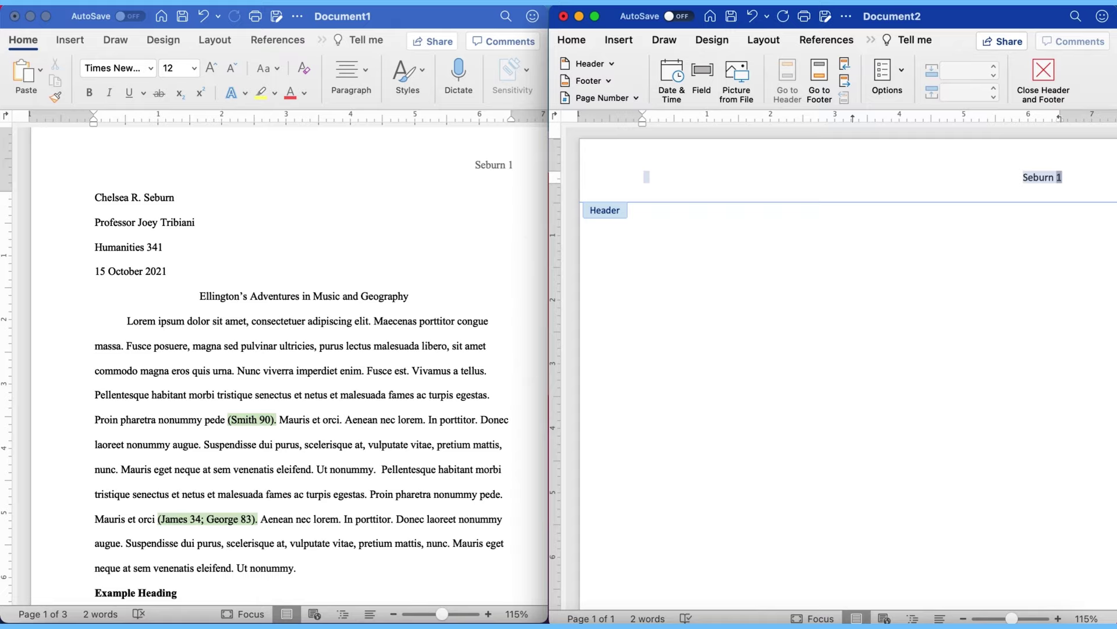
# Step: Set the header text to Times New Roman and return to the document body
pyautogui.click(580, 41)
pyautogui.click(698, 69)
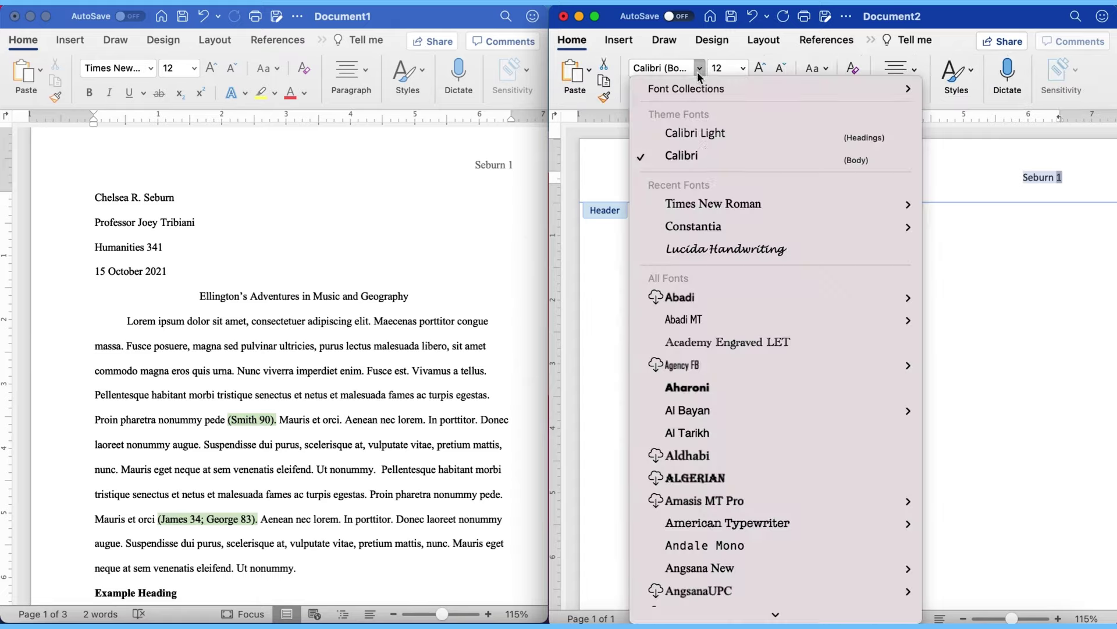
pyautogui.moveTo(703, 209)
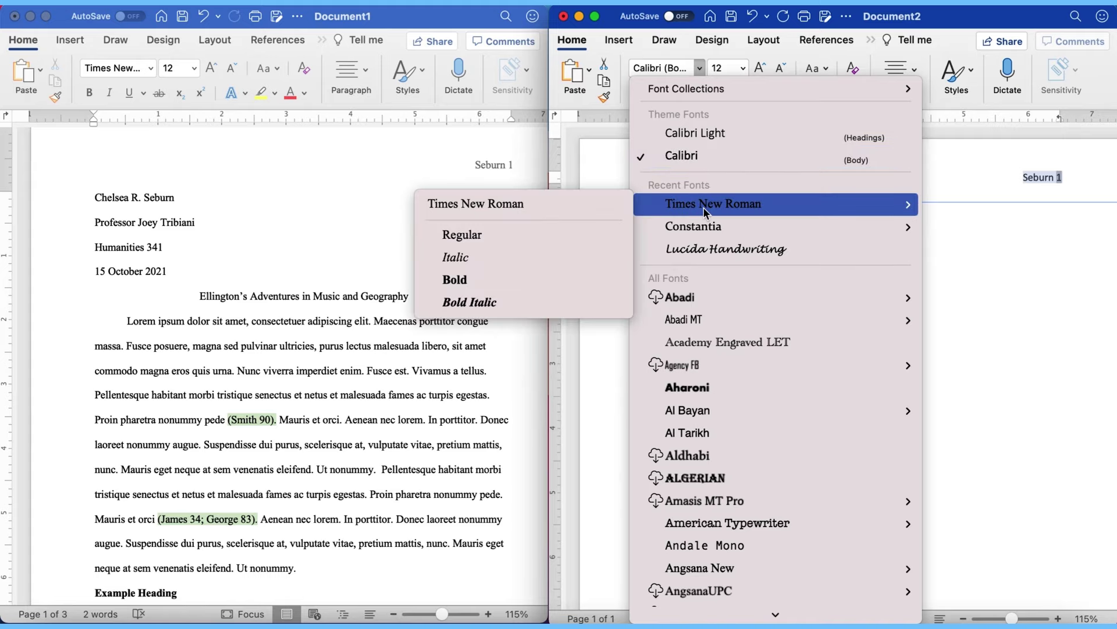
pyautogui.click(704, 209)
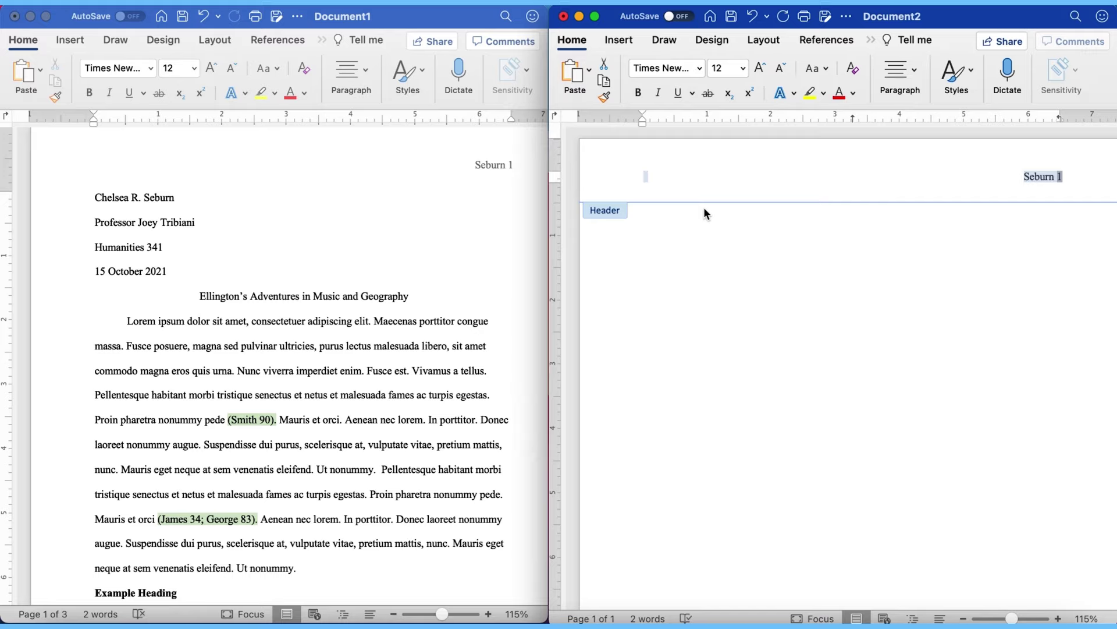
pyautogui.click(831, 332)
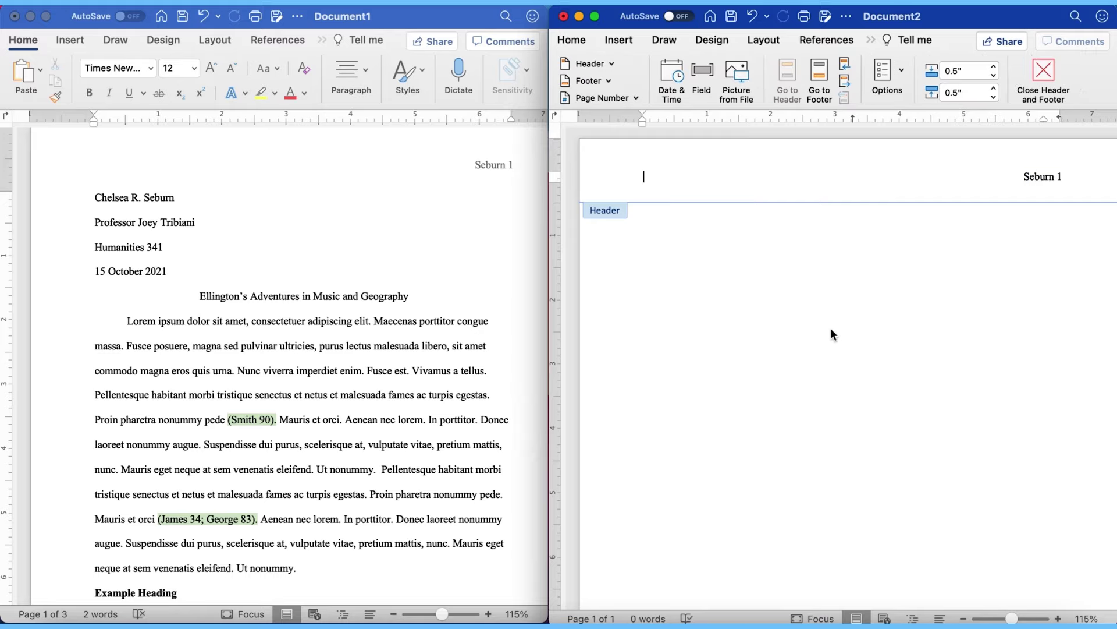
pyautogui.doubleClick(831, 329)
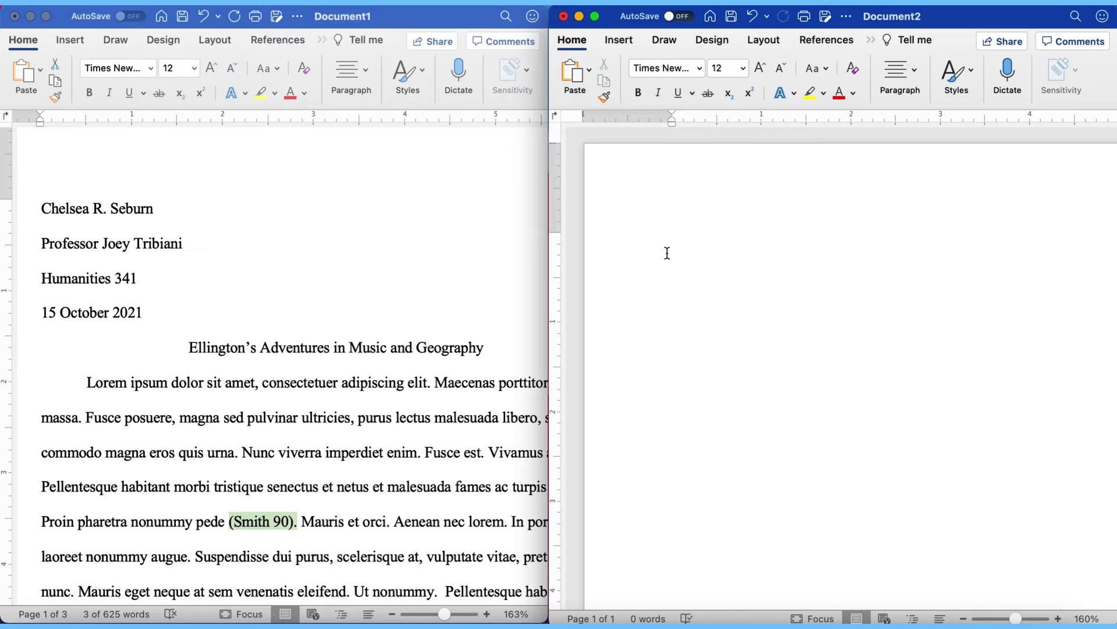
# Step: Pan sideways across the zoomed pages to view the empty new page
pyautogui.hscroll(3, 667, 252)
pyautogui.hscroll(-5, 668, 250)
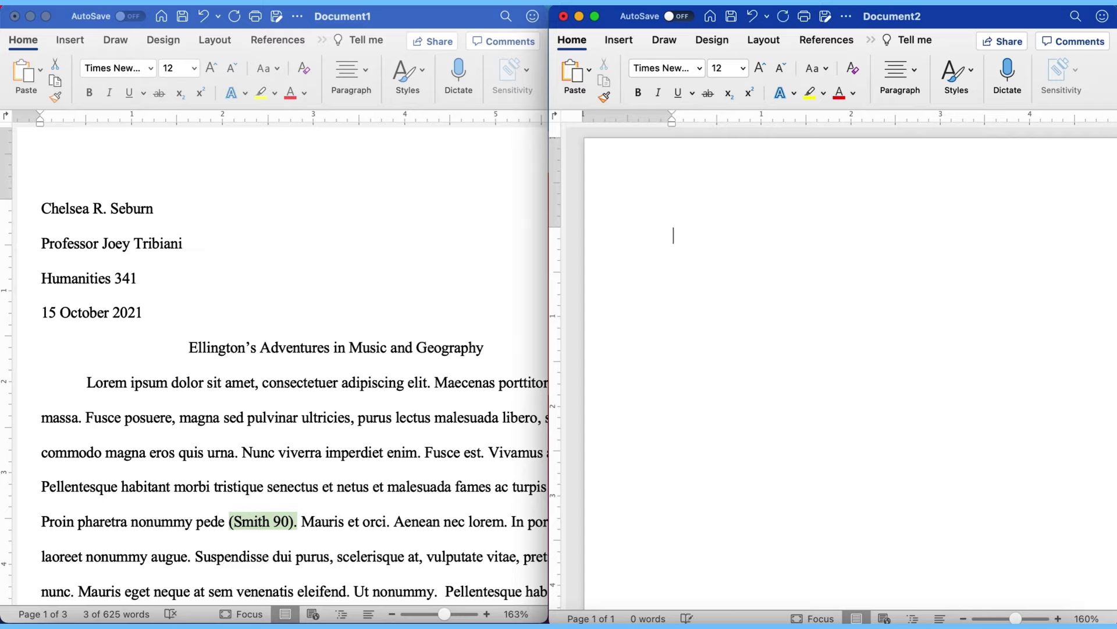
# Step: Type the student's full name and the instructor's name as the first two heading lines
pyautogui.write('Chelsea ')
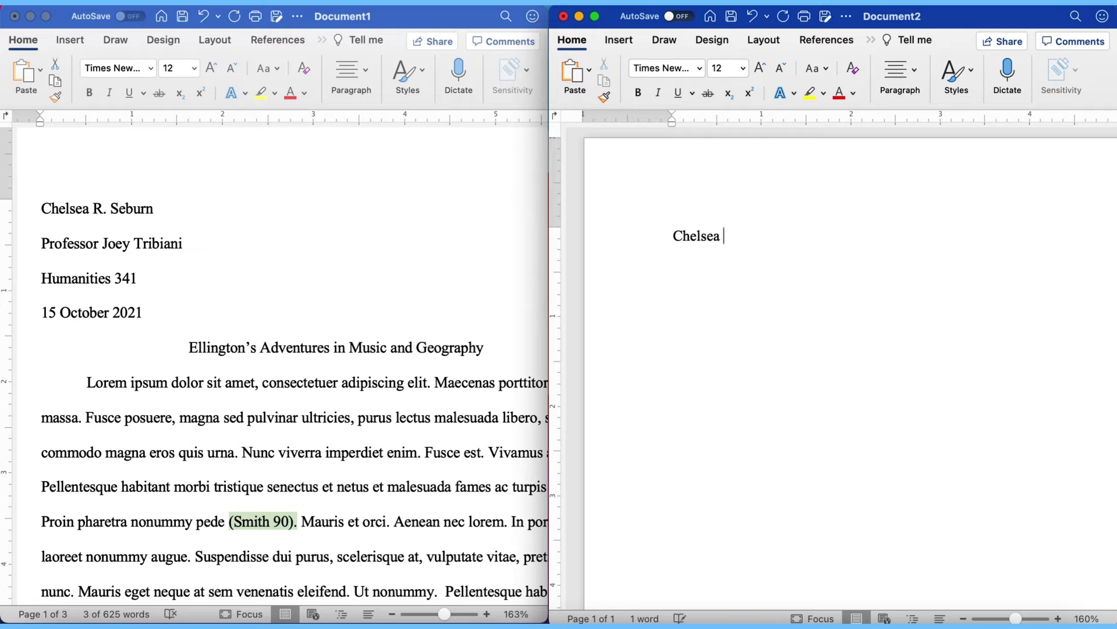
pyautogui.write('R. Seburn')
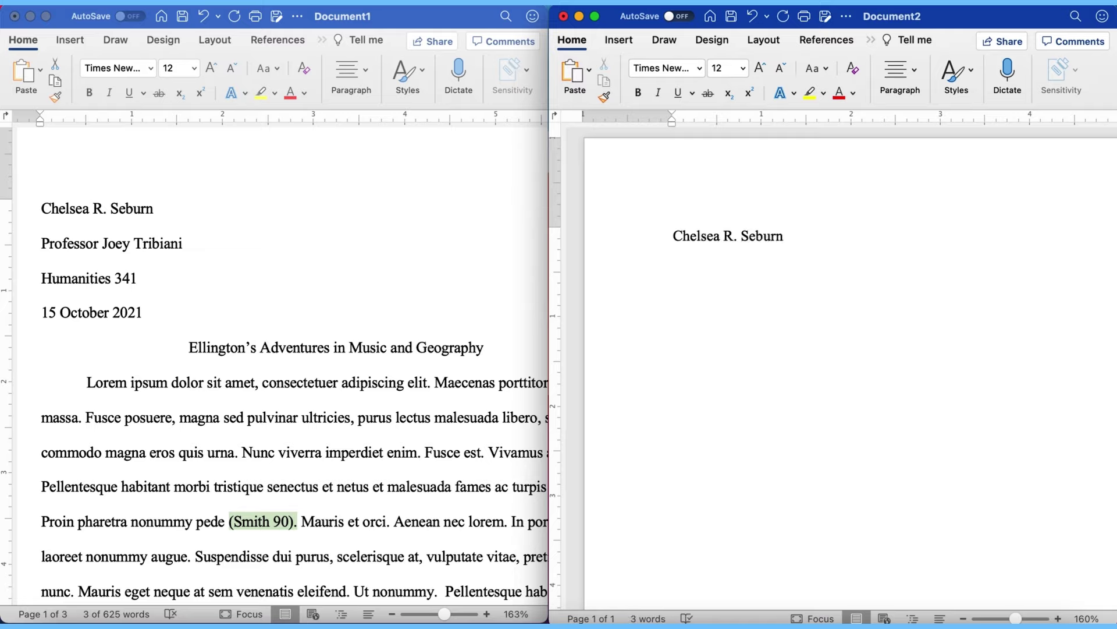
pyautogui.press('Return')
pyautogui.write('Professor Joey Ti')
pyautogui.press('BackSpace')
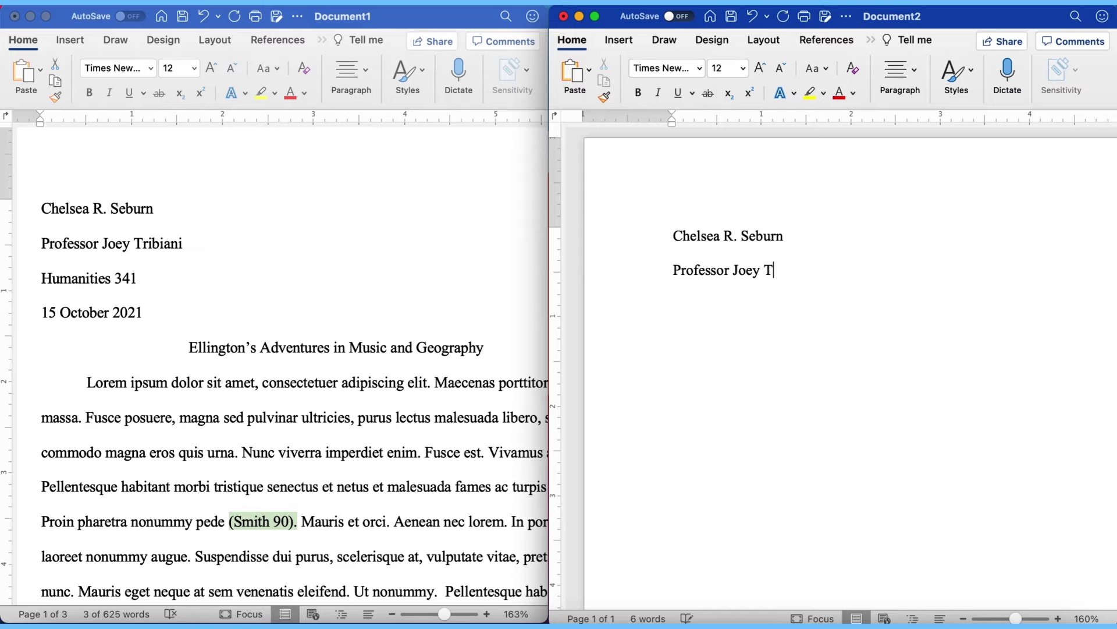
pyautogui.write('ribiani')
pyautogui.press('Return')
# Step: Add the course line 'Humanities 341' and the date '15 October 2021', then start a new line
pyautogui.write('Humanitie')
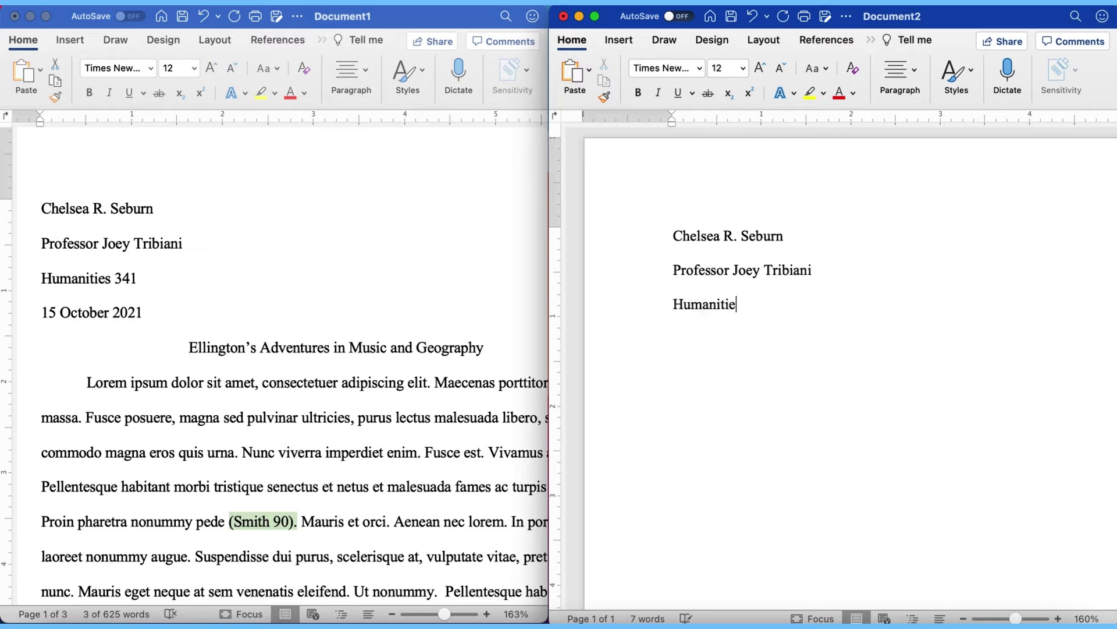
pyautogui.write('s 341')
pyautogui.press('Return')
pyautogui.write('15 Ob')
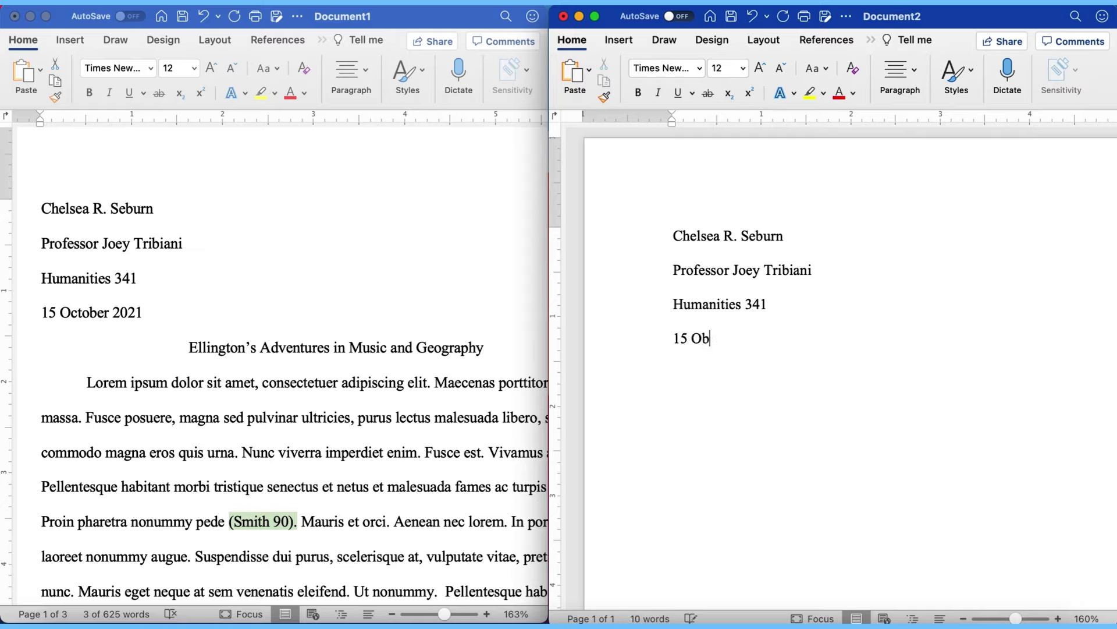
pyautogui.press('BackSpace')
pyautogui.write('cotber')
pyautogui.press('BackSpace')
pyautogui.press('BackSpace')
pyautogui.press('BackSpace')
pyautogui.press('BackSpace')
pyautogui.press('BackSpace')
pyautogui.write('tober')
pyautogui.press('BackSpace')
pyautogui.write('r 2021')
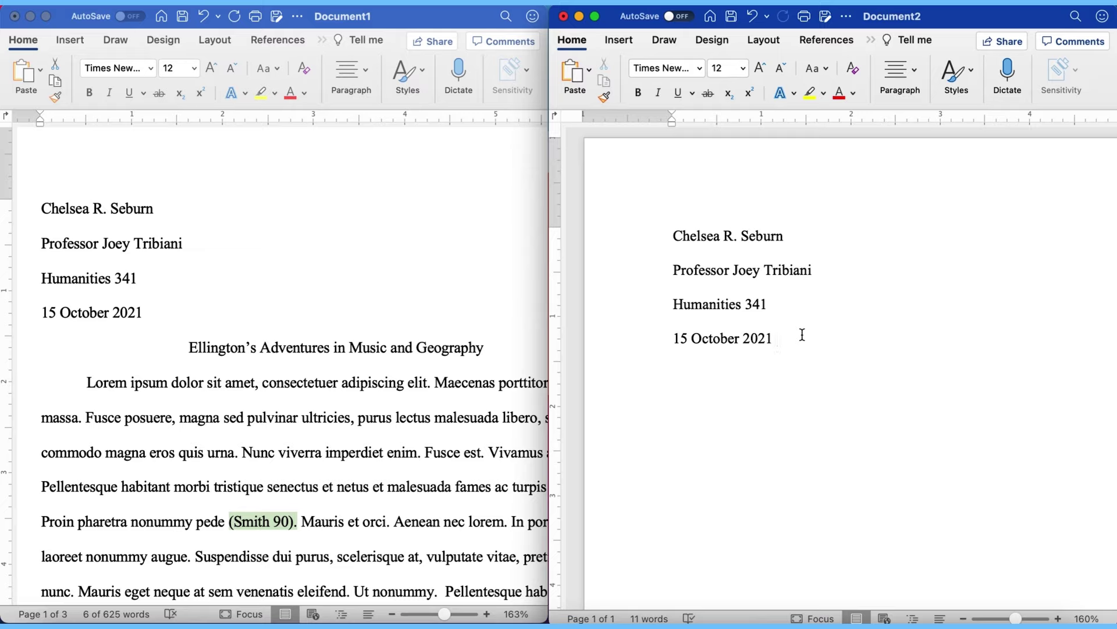
pyautogui.press('Return')
pyautogui.click(902, 63)
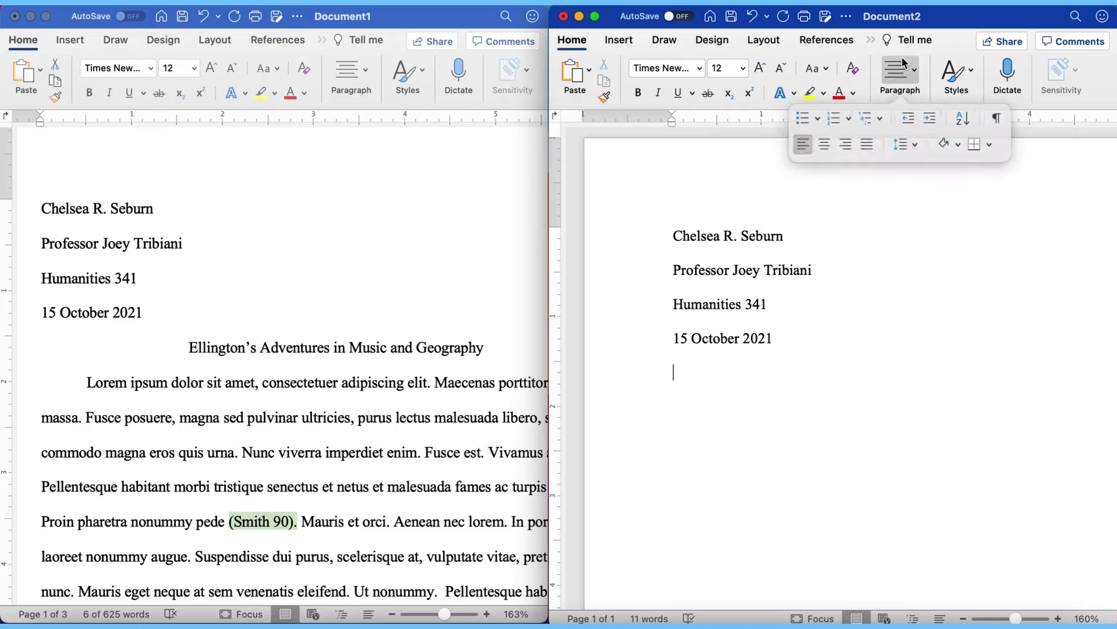
# Step: Center the line below the date and paste the title 'Ellington's Adventures in Music and Geography'
pyautogui.click(830, 143)
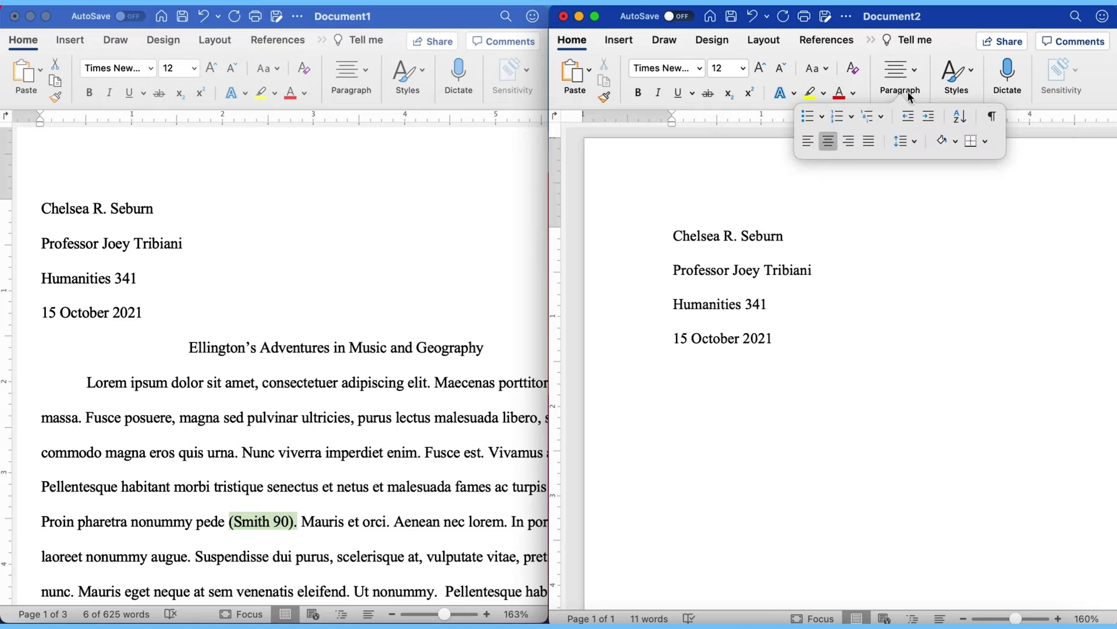
pyautogui.click(916, 72)
pyautogui.hscroll(2, 981, 385)
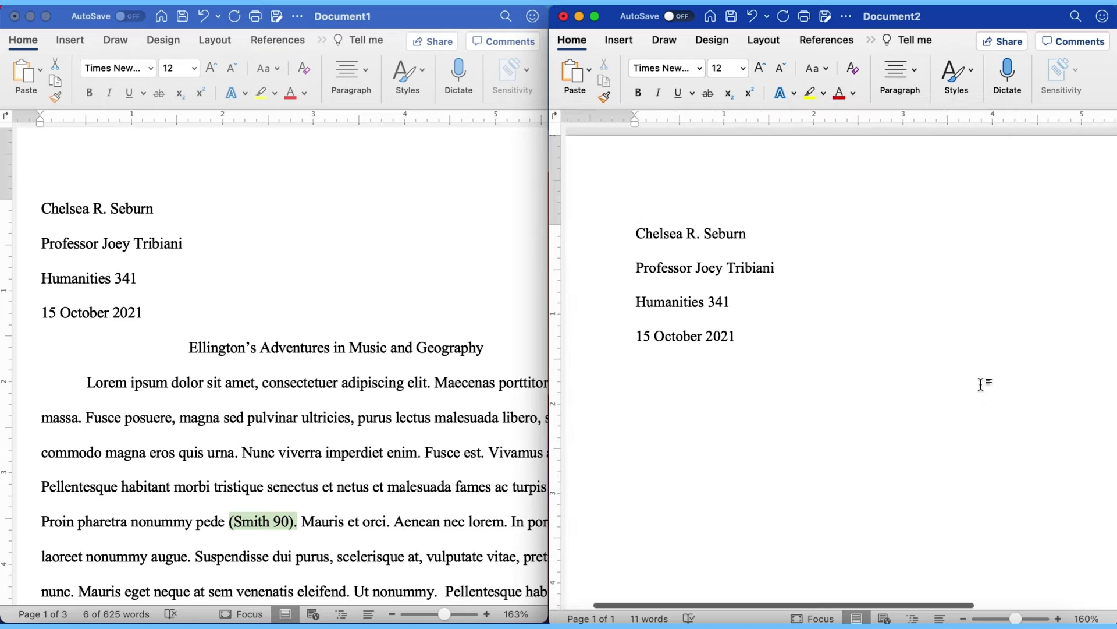
pyautogui.hscroll(3, 981, 384)
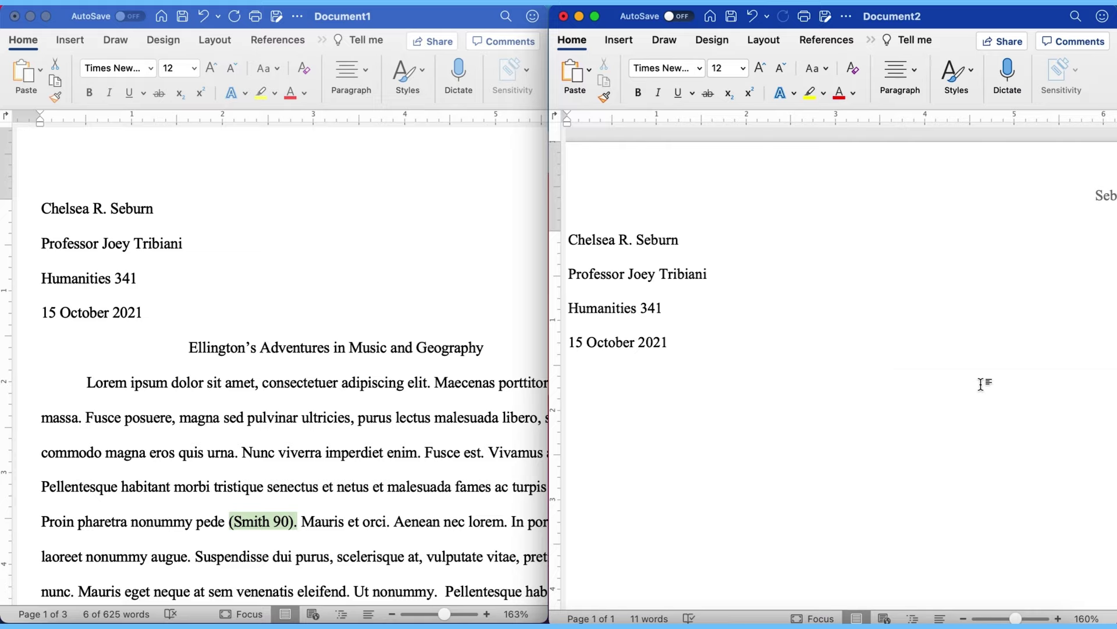
pyautogui.write('Ellington’s Adventures in Music and Geography')
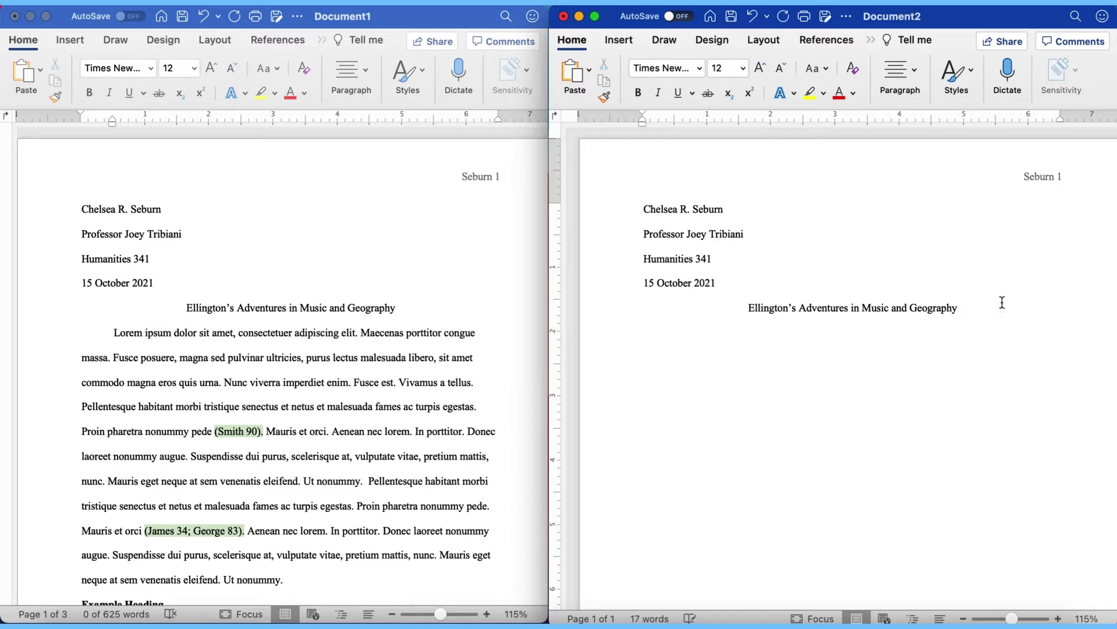
pyautogui.click(900, 73)
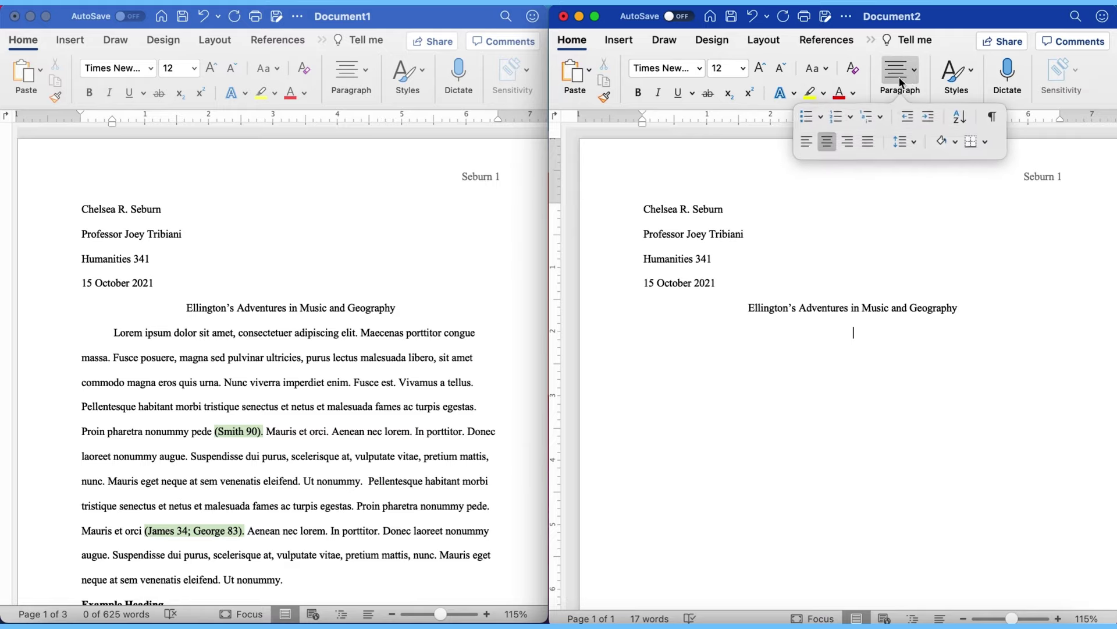
# Step: Left-align the body, paste the essay text, and keep the opening paragraph's first-line indent
pyautogui.click(809, 144)
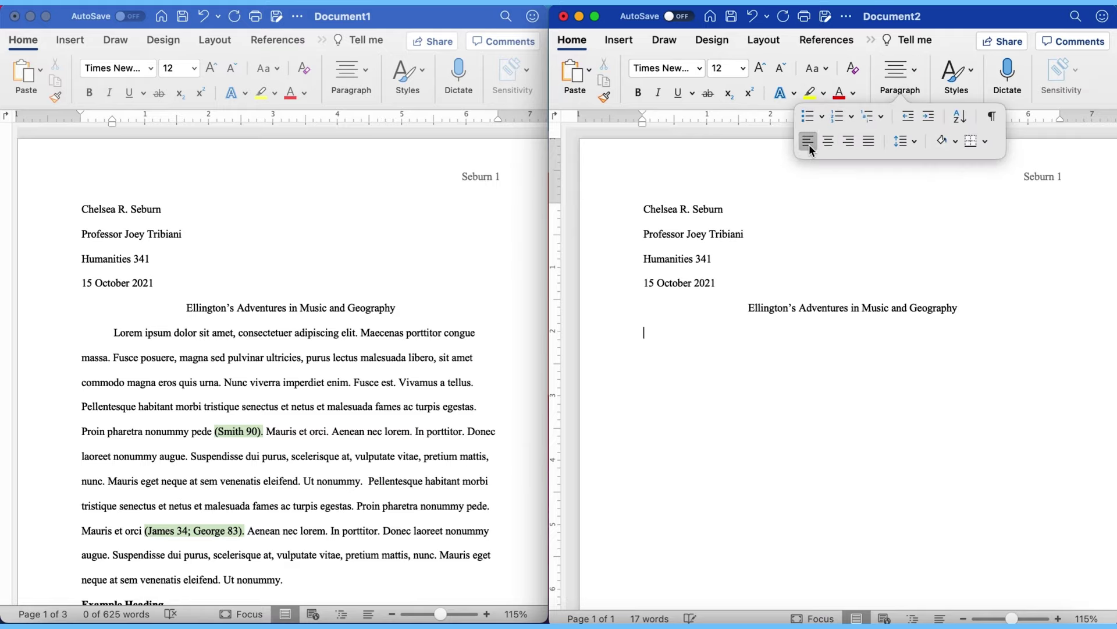
pyautogui.click(908, 74)
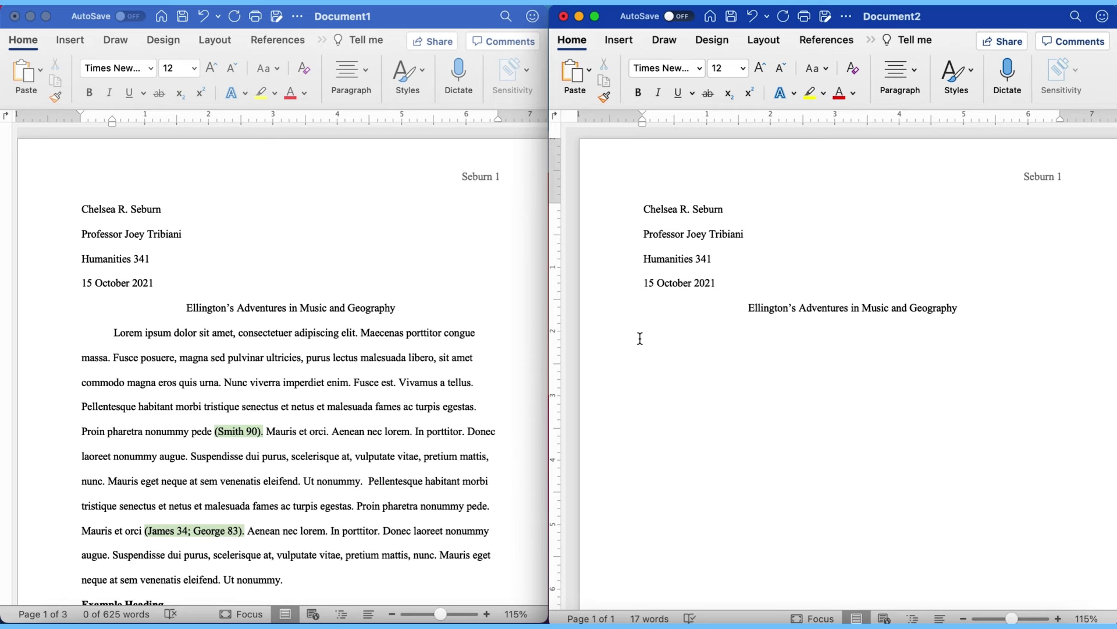
pyautogui.press('super+v')
pyautogui.scroll(10, 651, 337)
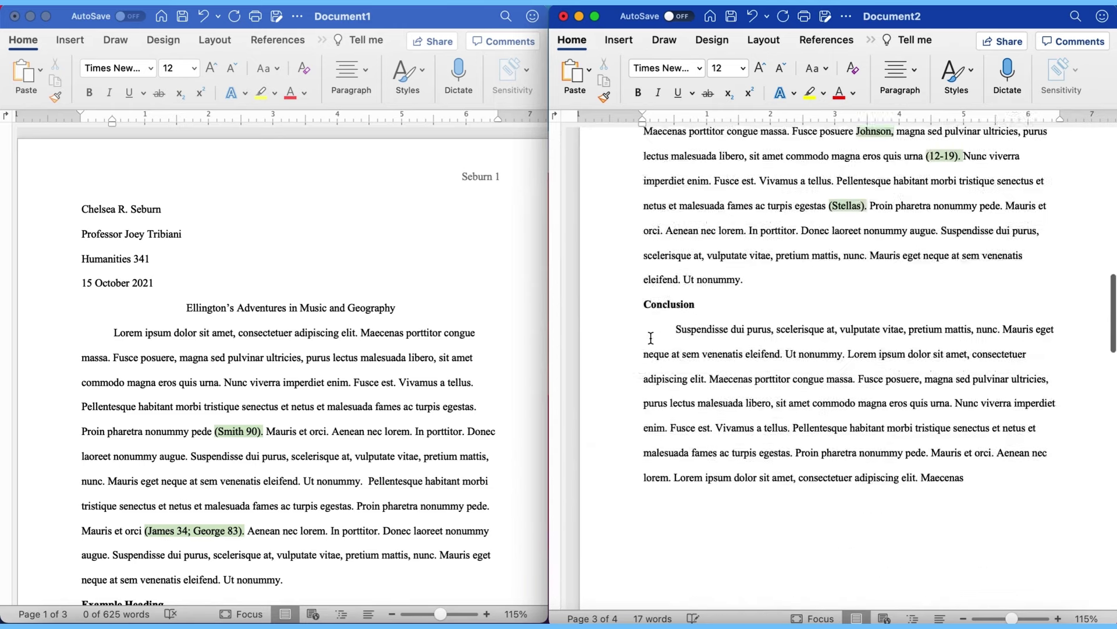
pyautogui.scroll(15, 650, 337)
pyautogui.click(644, 334)
pyautogui.press('BackSpace')
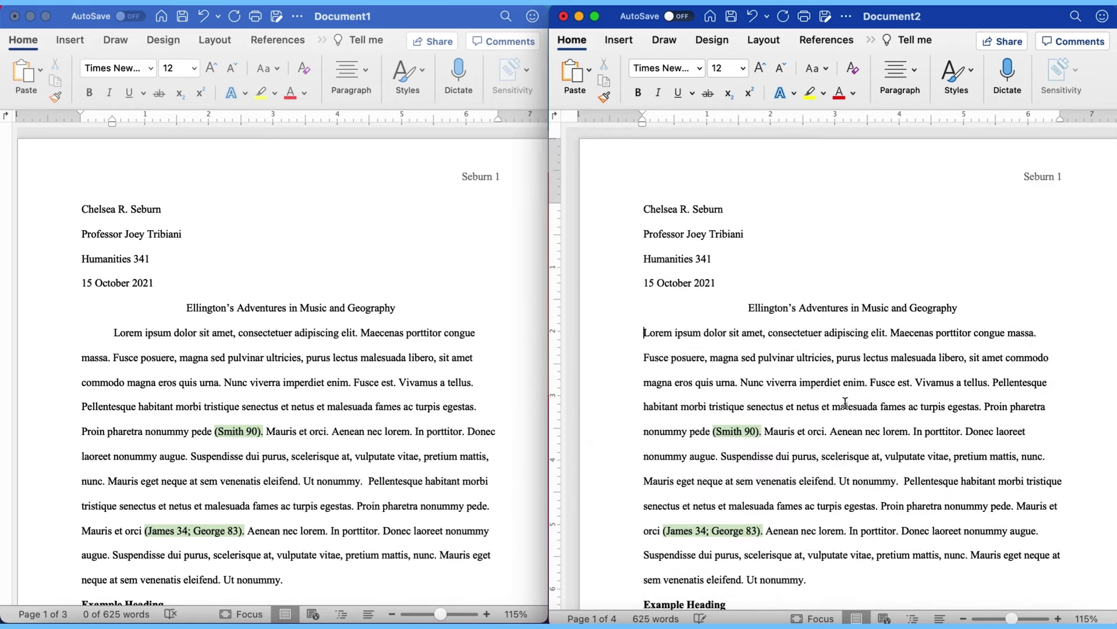
pyautogui.scroll(-4, 845, 402)
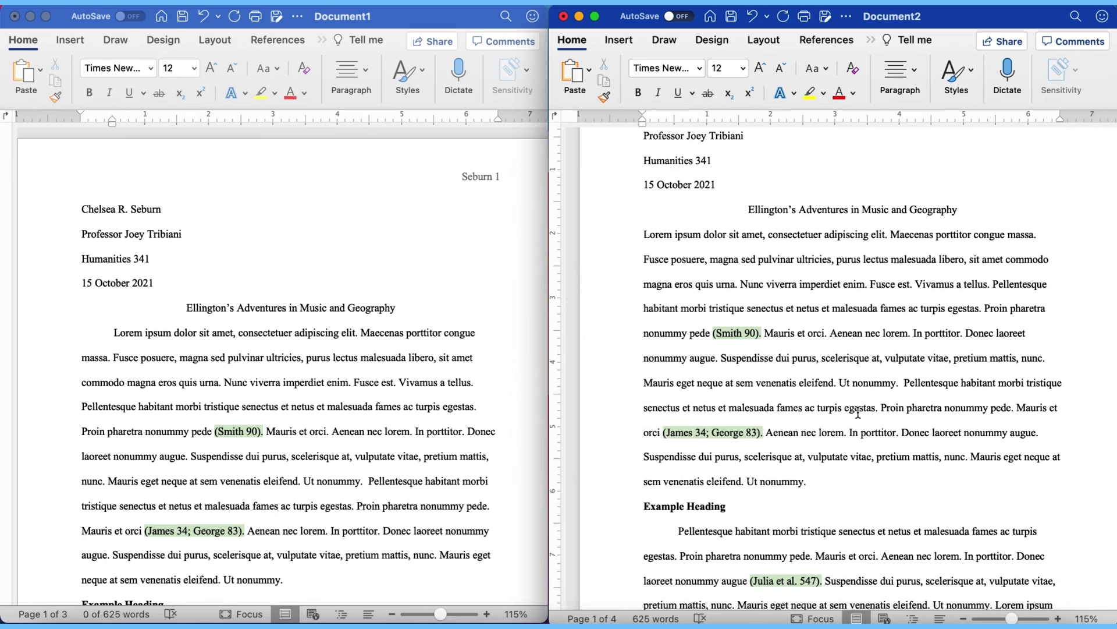
pyautogui.press('Tab')
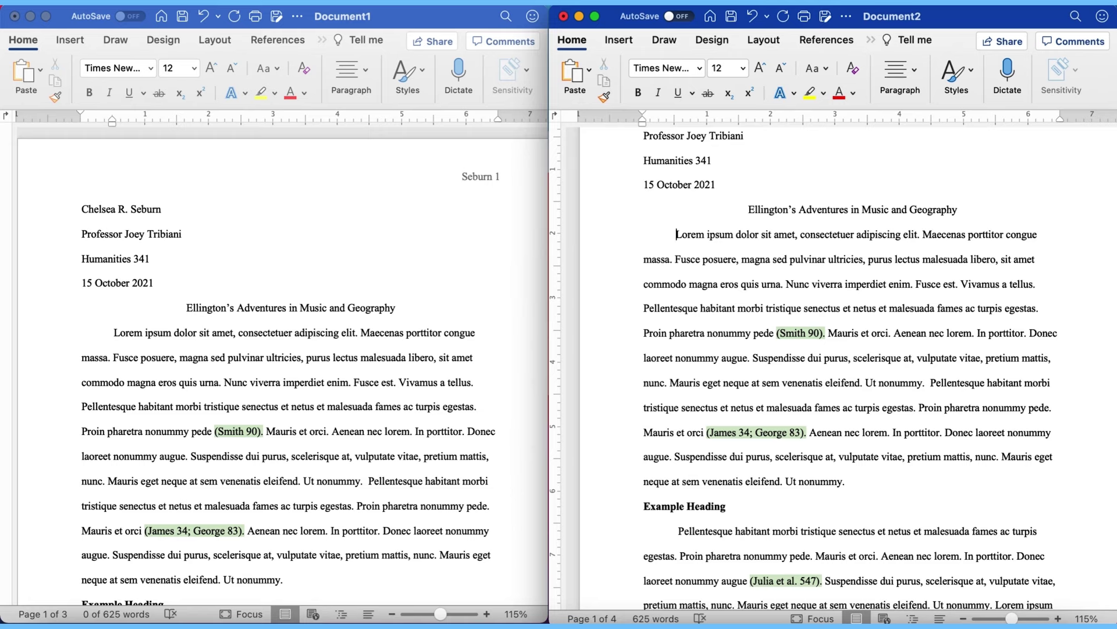
pyautogui.scroll(1, 803, 367)
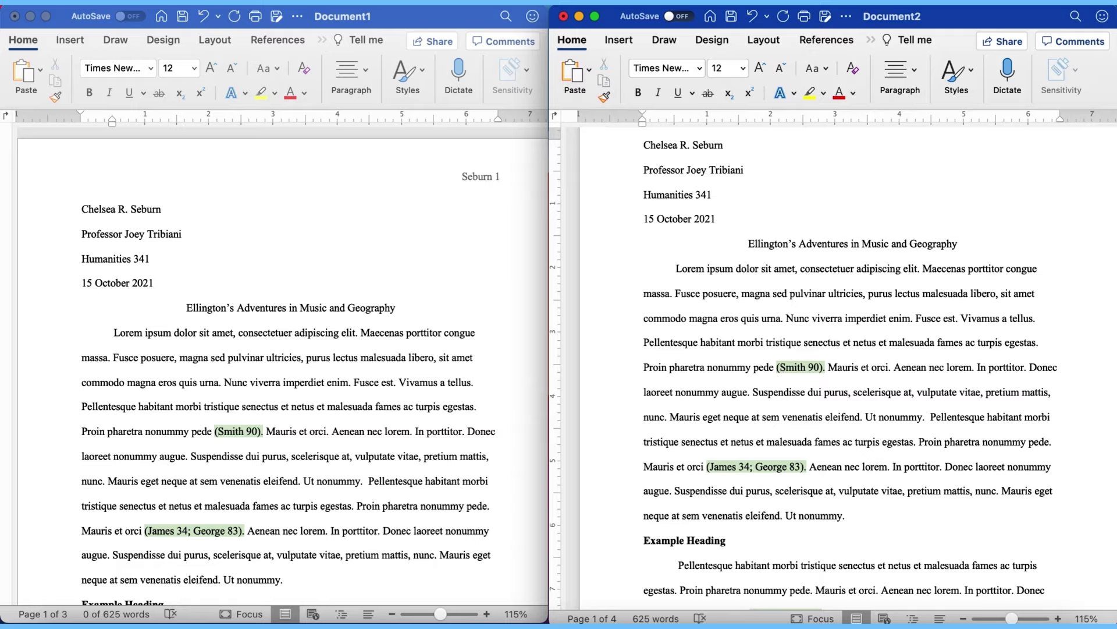
# Step: Select the bold 'Example Heading' line in the pasted essay
pyautogui.scroll(1, 1037, 553)
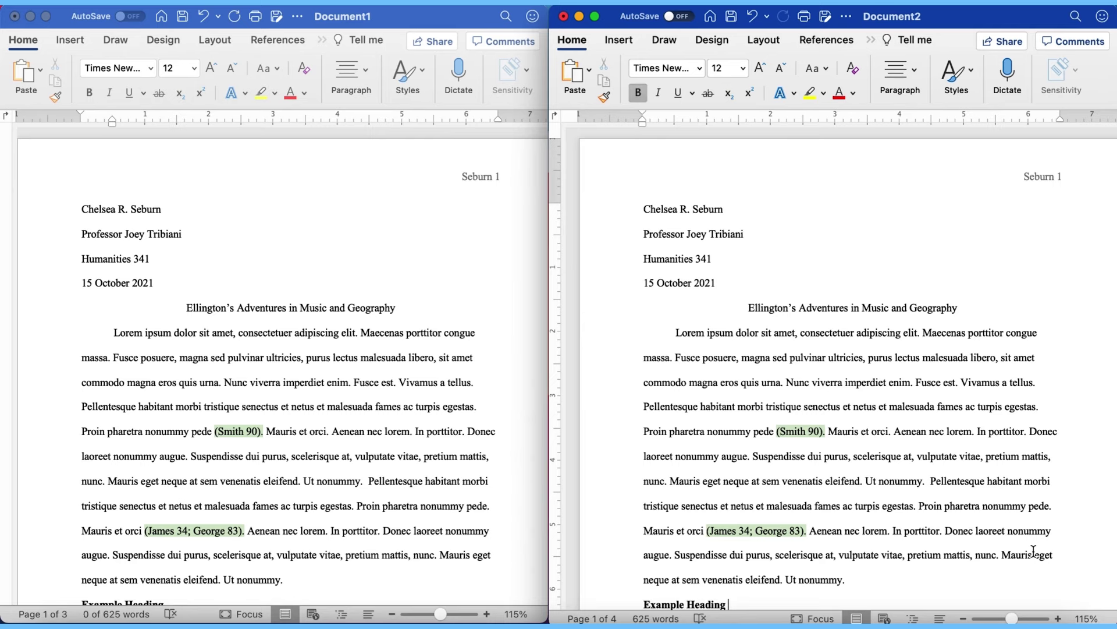
pyautogui.hotkey('alt', 'Down')
pyautogui.hotkey('alt', 'Down')
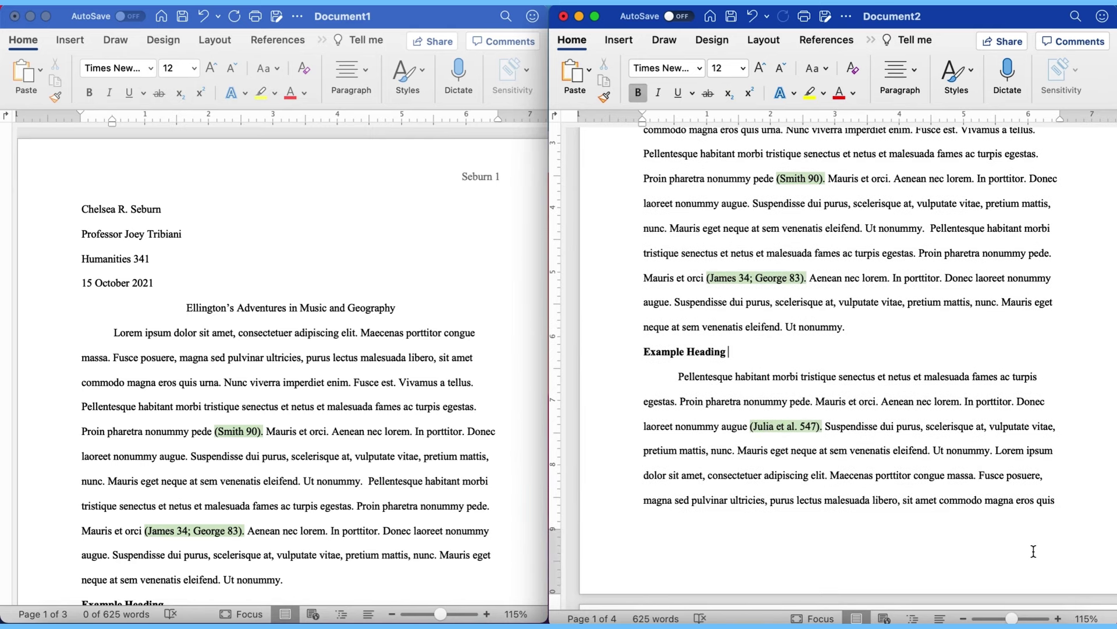
pyautogui.moveTo(759, 349); pyautogui.dragTo(645, 356)
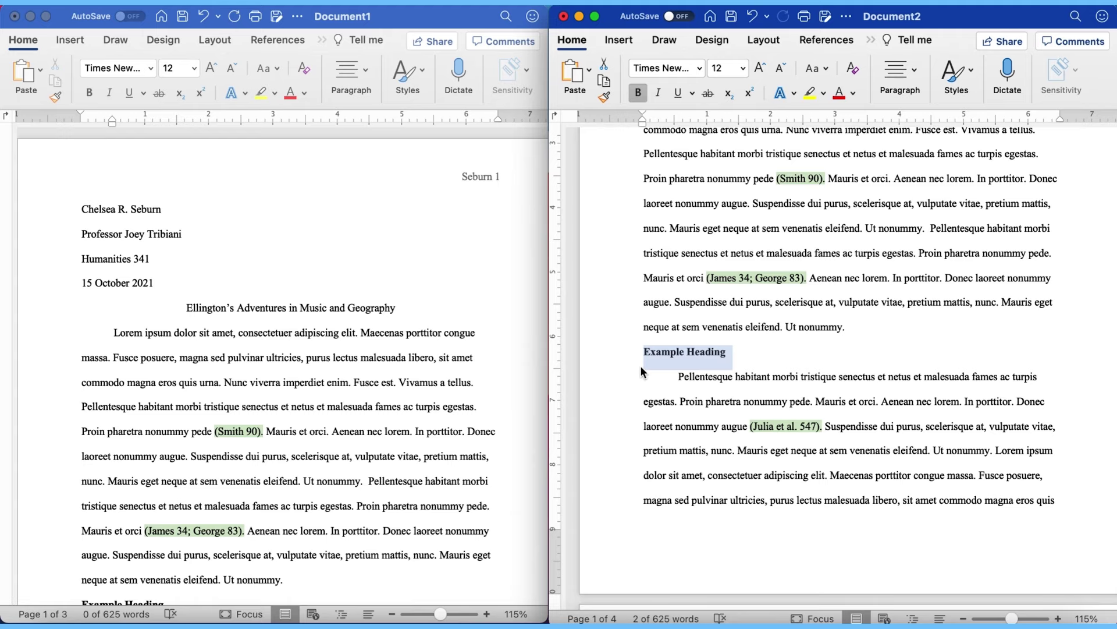
pyautogui.scroll(-5, 640, 366)
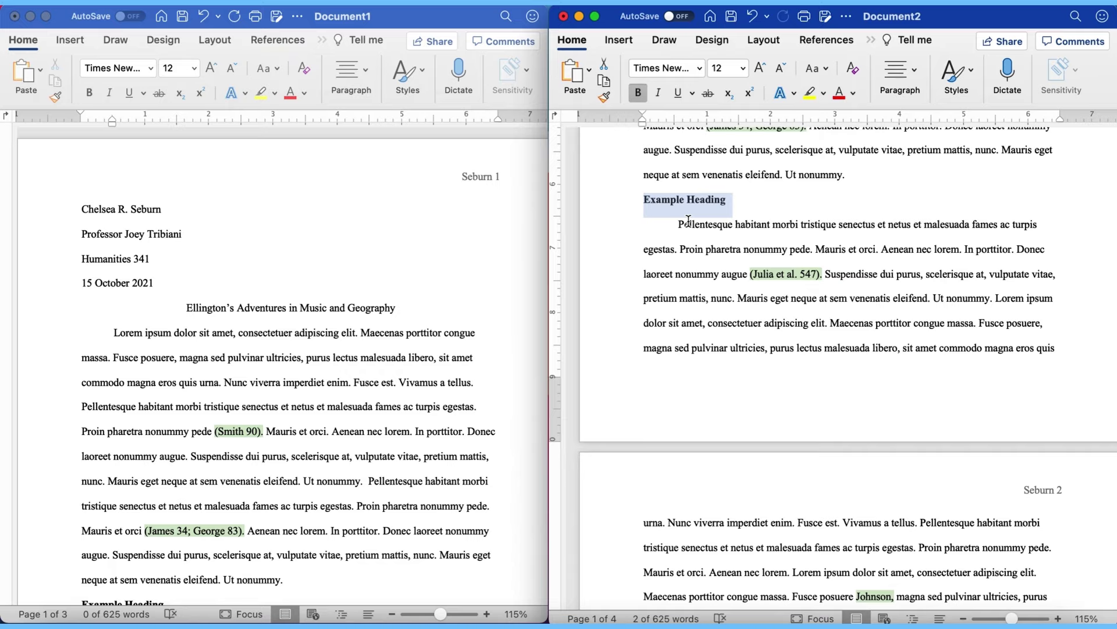
# Step: Place the cursor after 'Example Heading' and scroll down to the bold Conclusion heading on page 2
pyautogui.scroll(8, 832, 256)
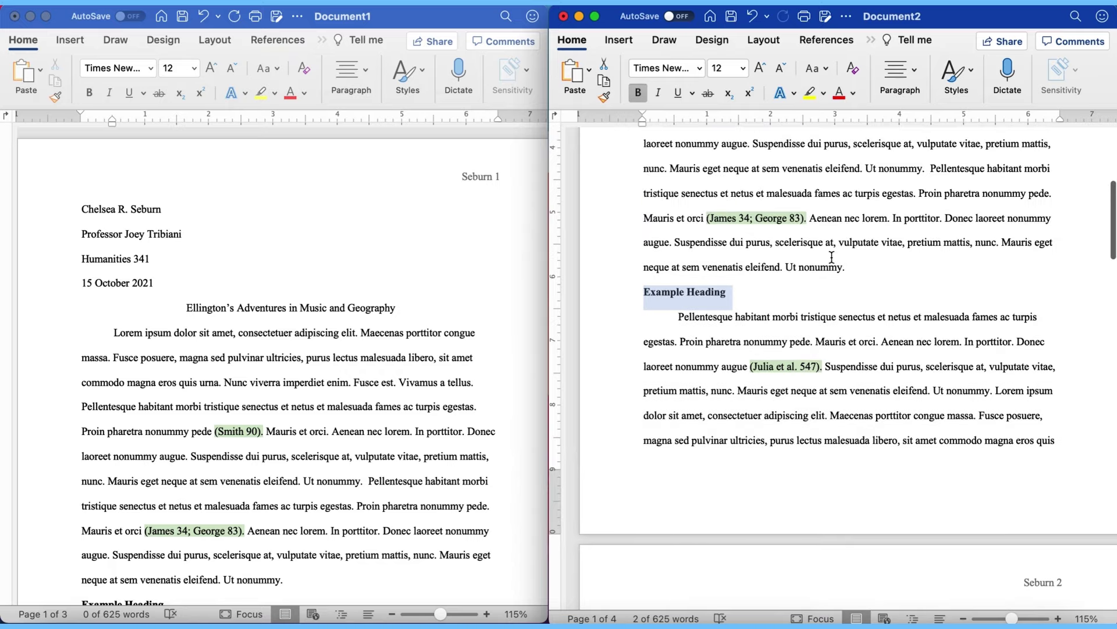
pyautogui.scroll(1, 831, 256)
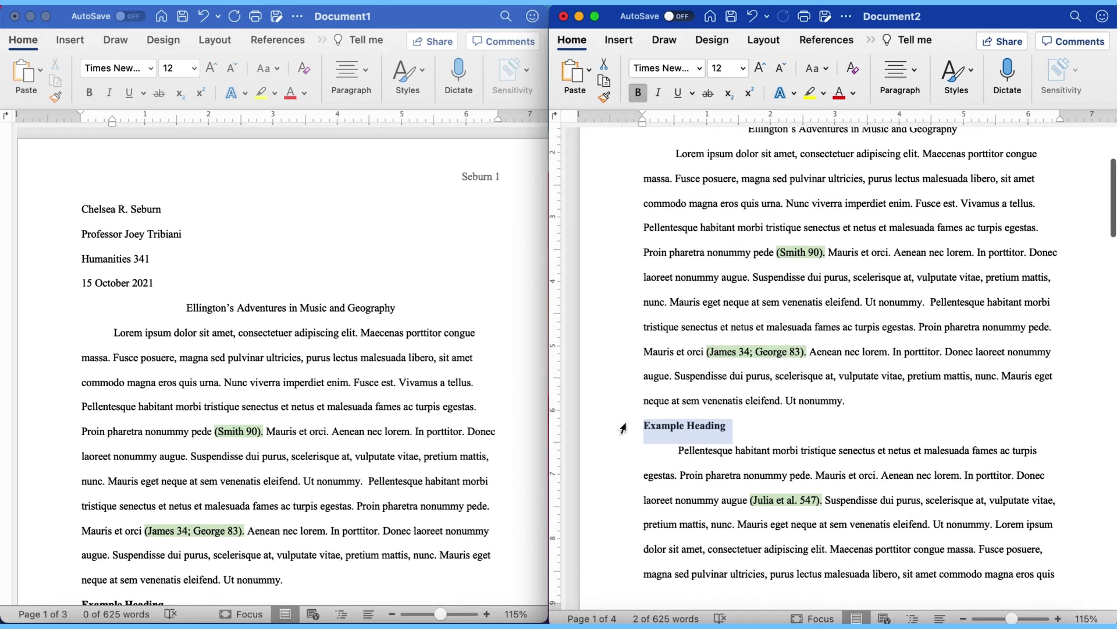
pyautogui.scroll(-15, 795, 475)
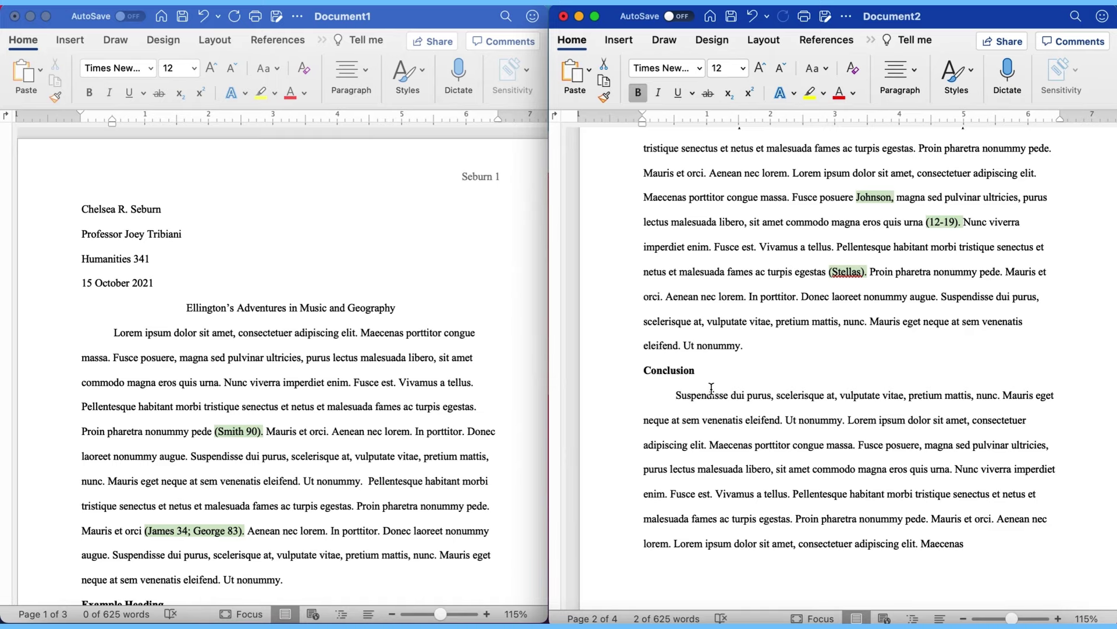
pyautogui.scroll(12, 712, 388)
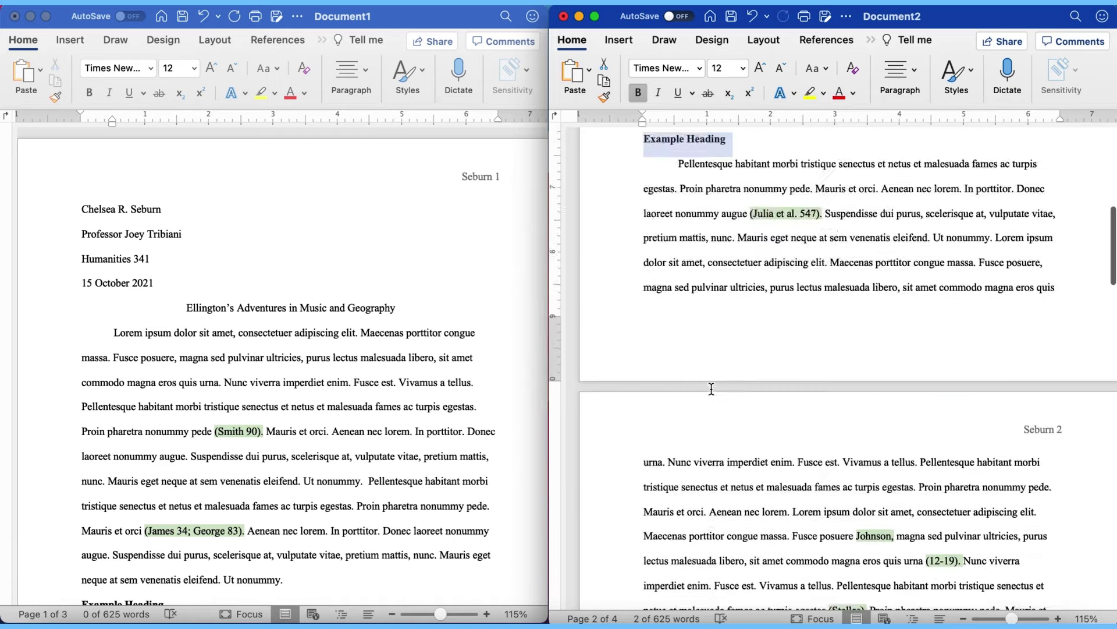
pyautogui.click(733, 273)
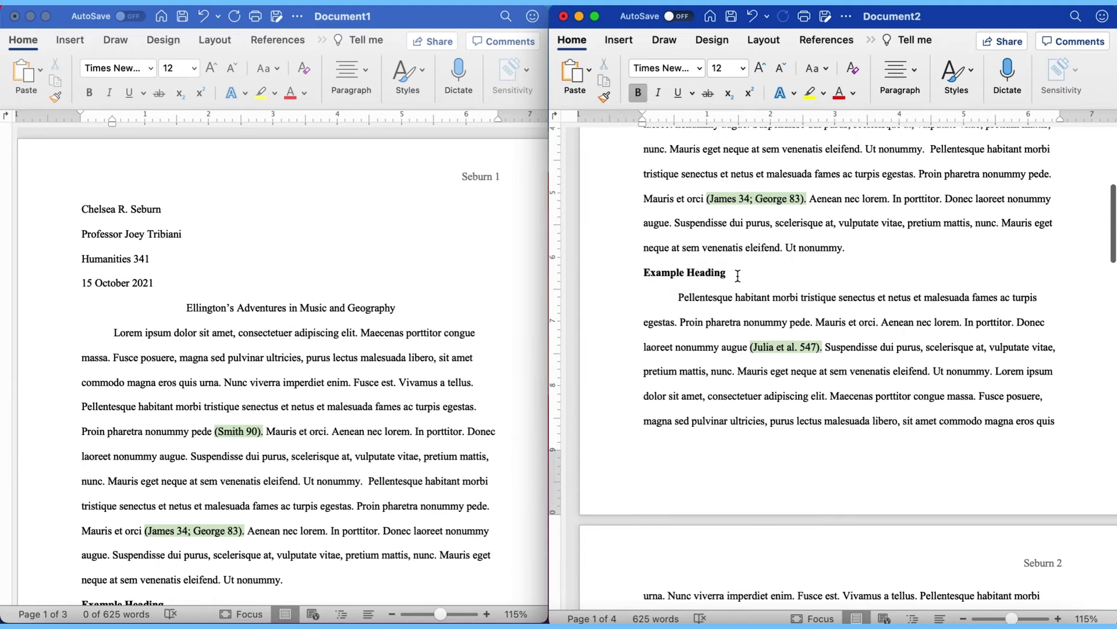
pyautogui.scroll(-10, 737, 277)
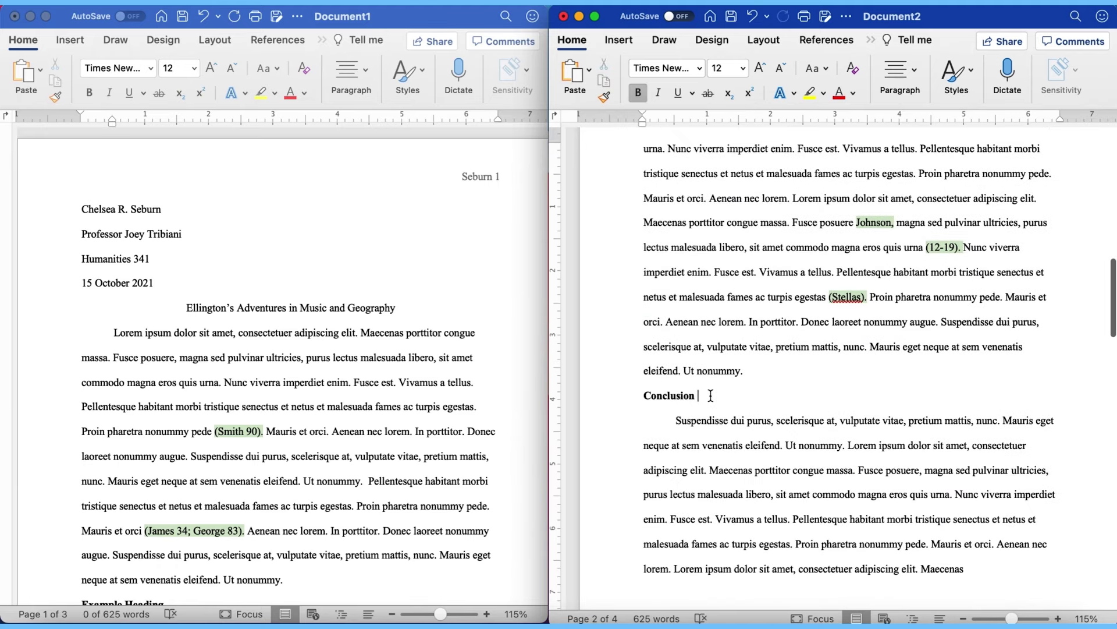
# Step: Replace the Conclusion heading with 'Example Heading Two' and make it bold and italic
pyautogui.click(588, 402)
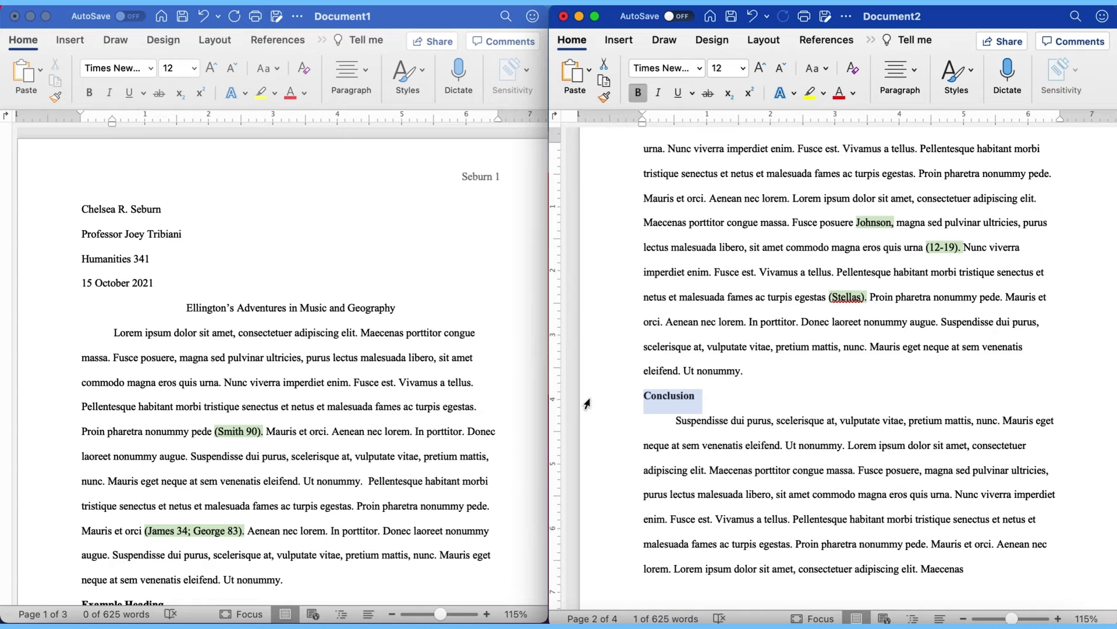
pyautogui.write('Example He')
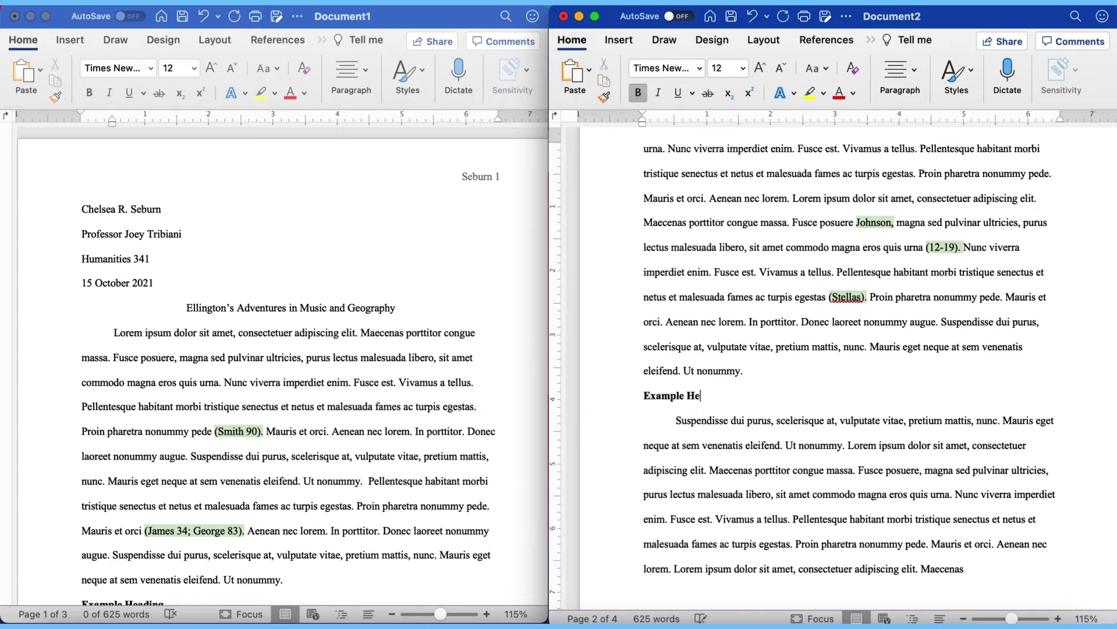
pyautogui.write('ading Two')
pyautogui.moveTo(759, 396); pyautogui.dragTo(605, 392)
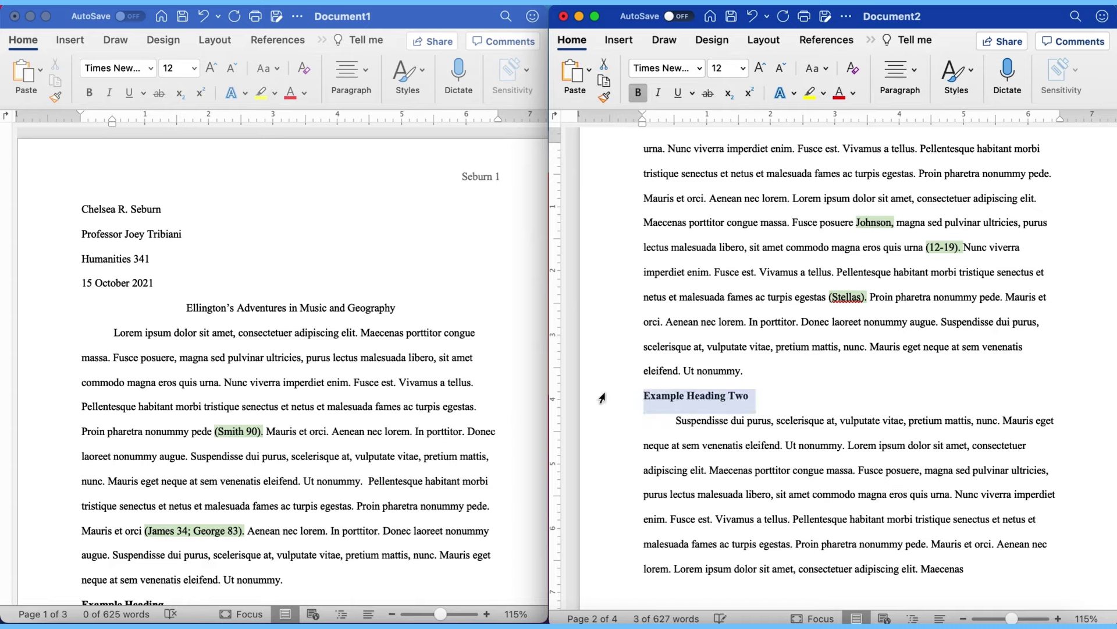
pyautogui.press('super+b')
pyautogui.click(892, 531)
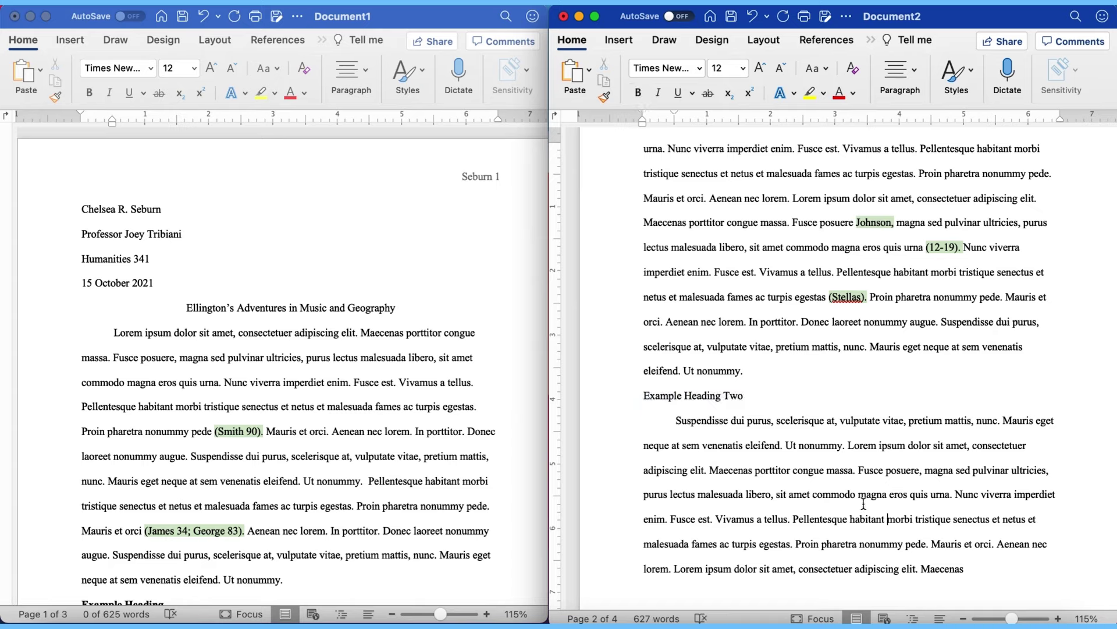
pyautogui.moveTo(762, 396); pyautogui.dragTo(600, 397)
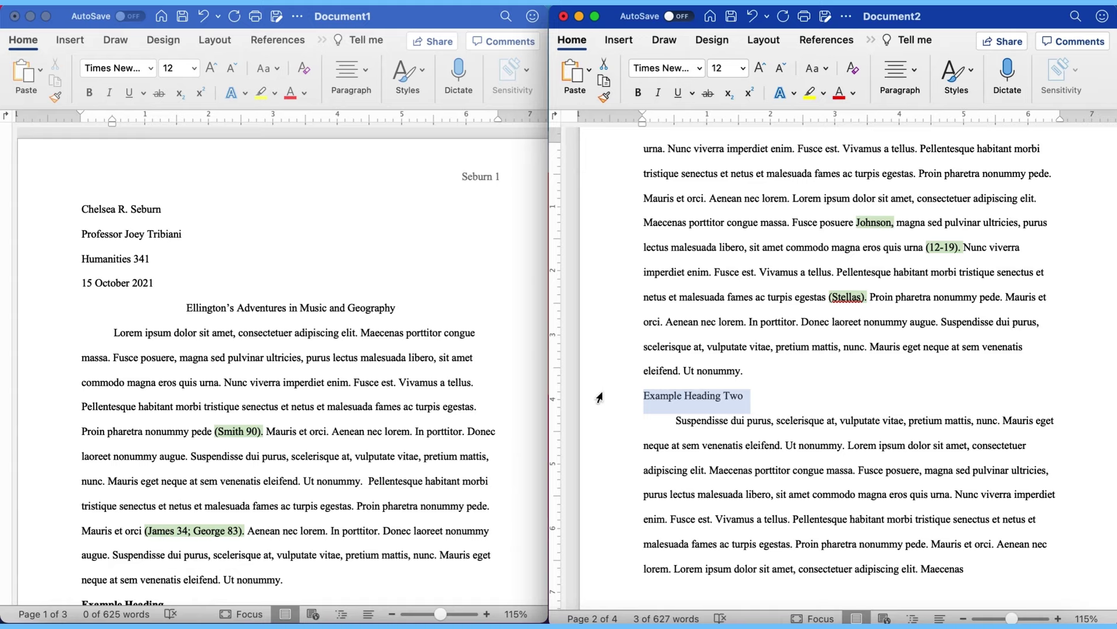
pyautogui.press('super+b')
pyautogui.press('super+i')
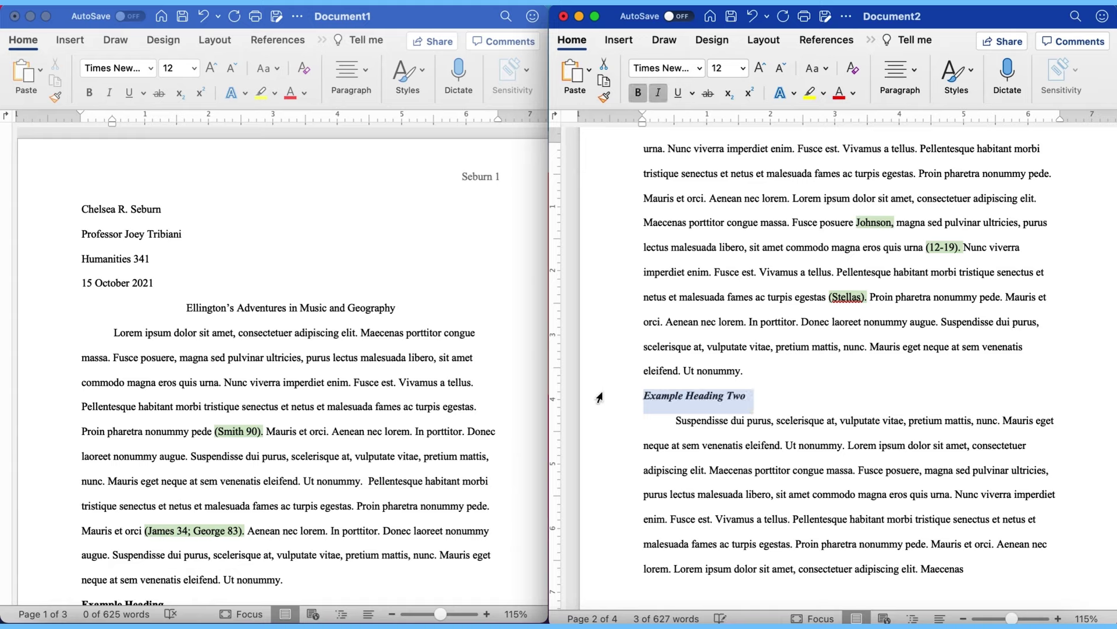
# Step: Set the 'Example Heading Two' font size to 10 pt and remove its italic
pyautogui.click(743, 68)
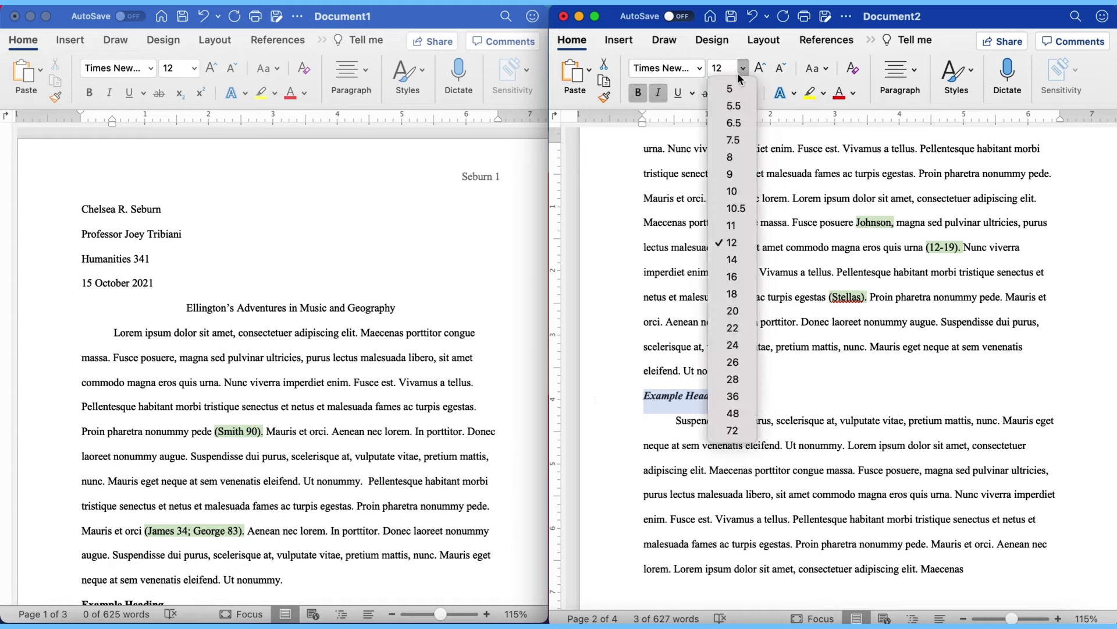
pyautogui.click(732, 158)
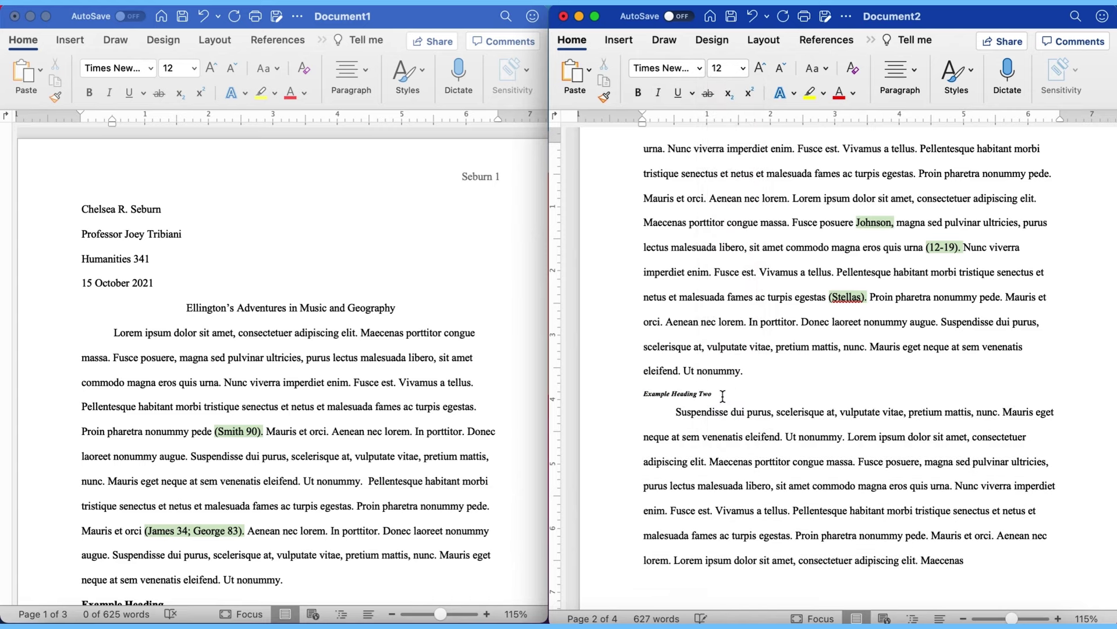
pyautogui.click(743, 68)
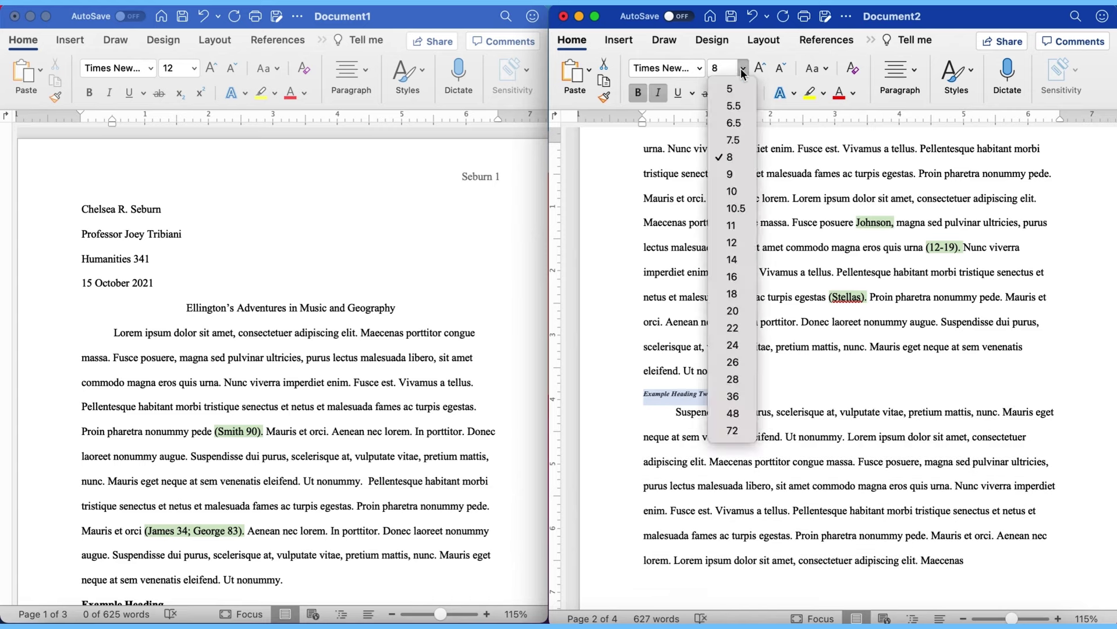
pyautogui.click(735, 191)
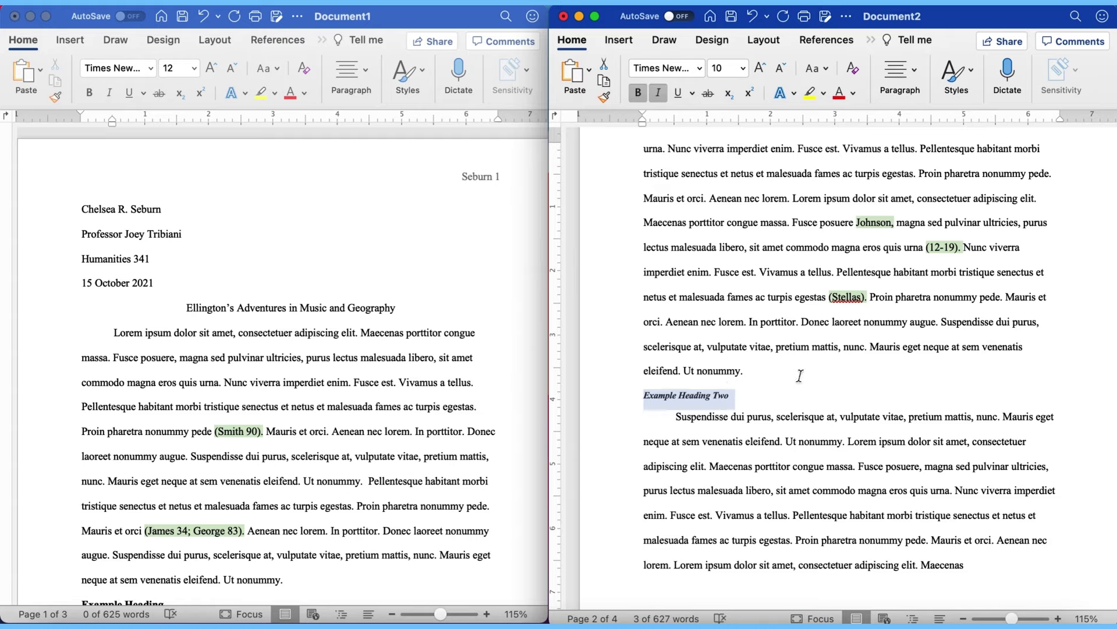
pyautogui.click(786, 385)
pyautogui.moveTo(742, 395); pyautogui.dragTo(645, 399)
pyautogui.press('super+i')
pyautogui.scroll(2, 899, 500)
pyautogui.click(808, 434)
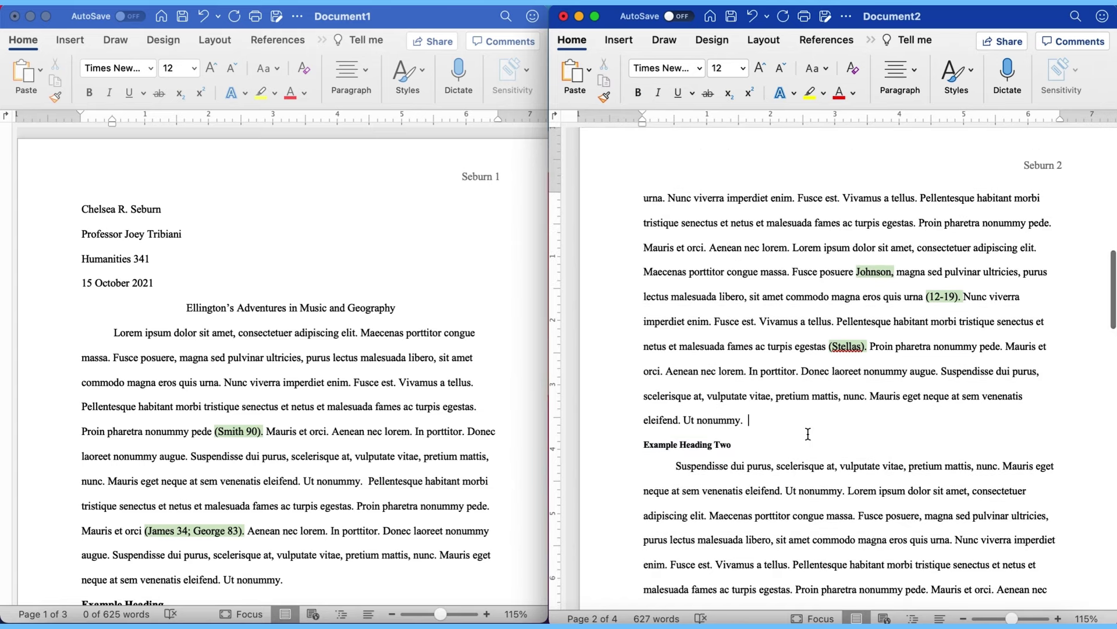
# Step: Undo twice to restore the page-2 heading to bold 'Conclusion', then scroll back to page 1
pyautogui.scroll(10, 808, 434)
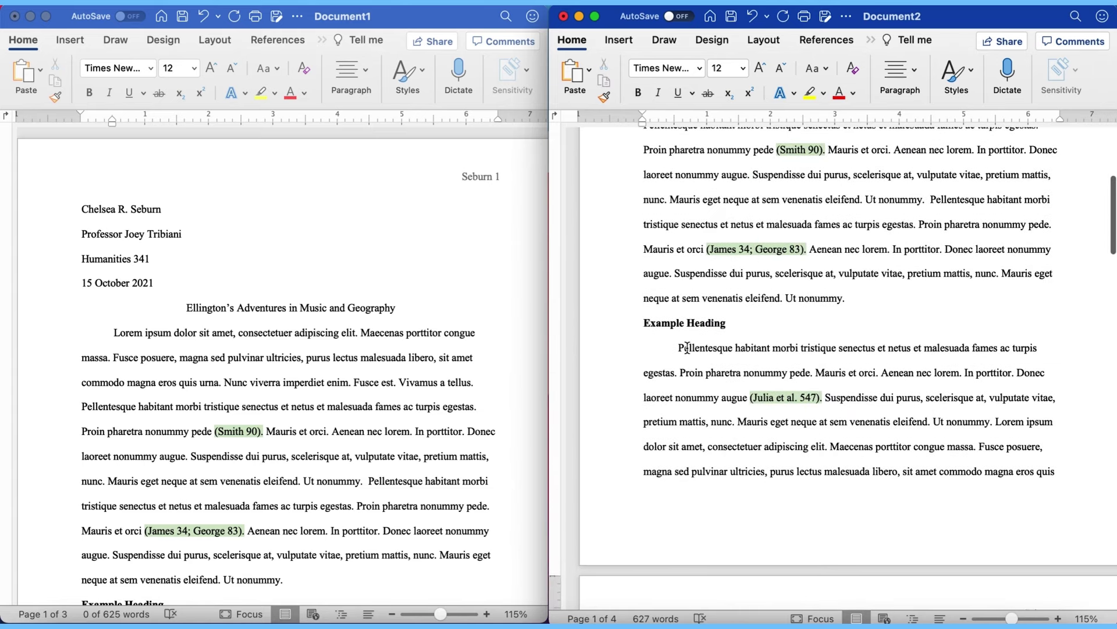
pyautogui.scroll(-10, 687, 347)
pyautogui.click(781, 492)
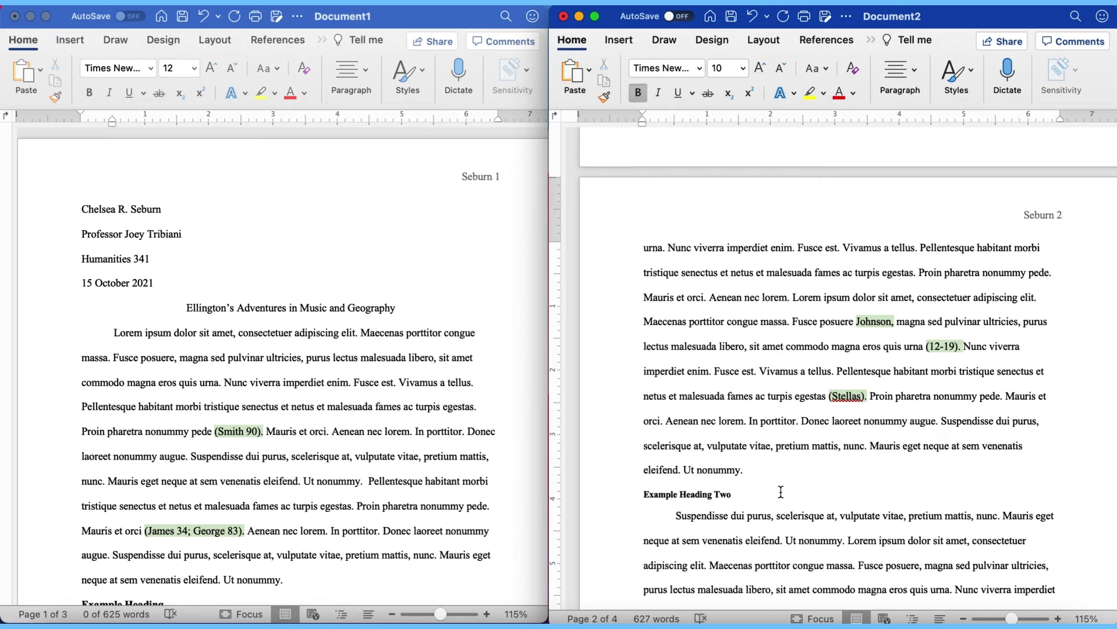
pyautogui.press('super+z')
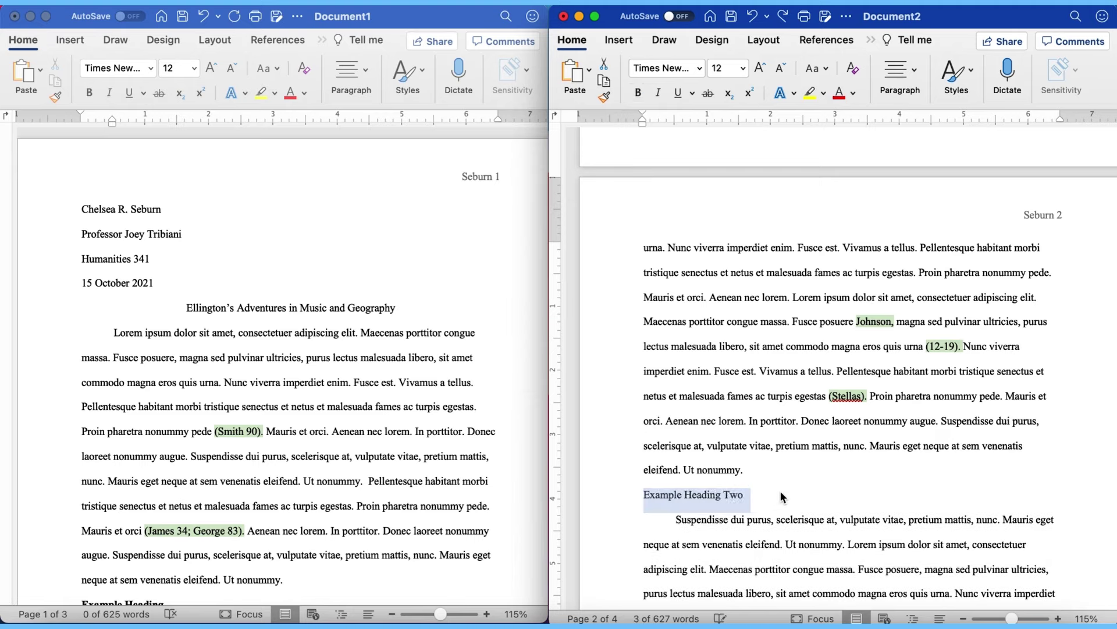
pyautogui.press('super+z')
pyautogui.press('super+z')
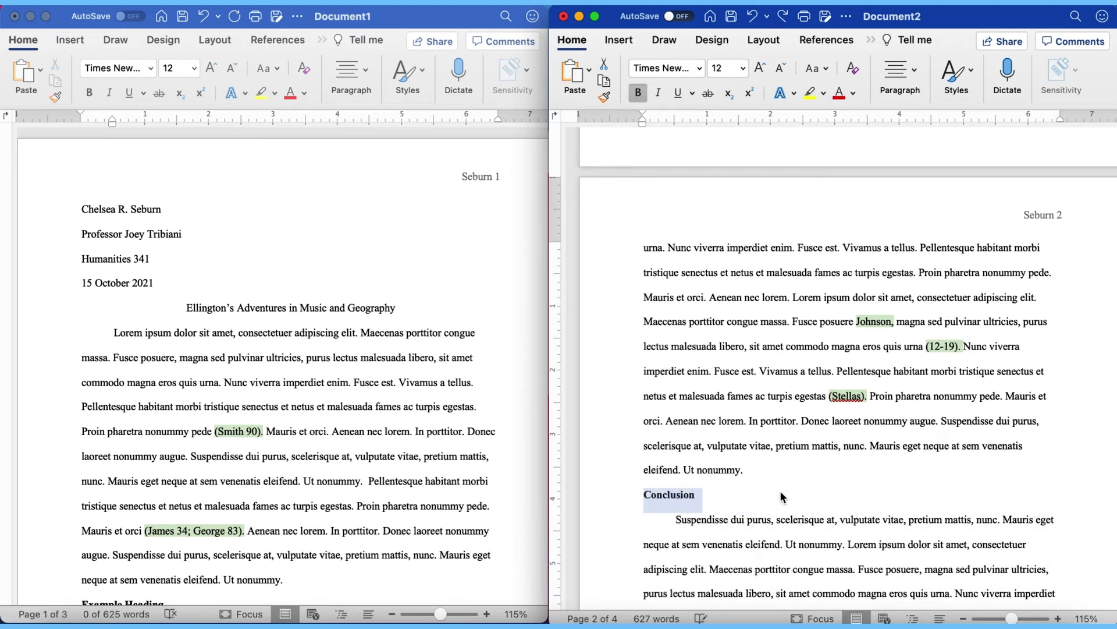
pyautogui.scroll(-5, 780, 490)
pyautogui.scroll(4, 780, 492)
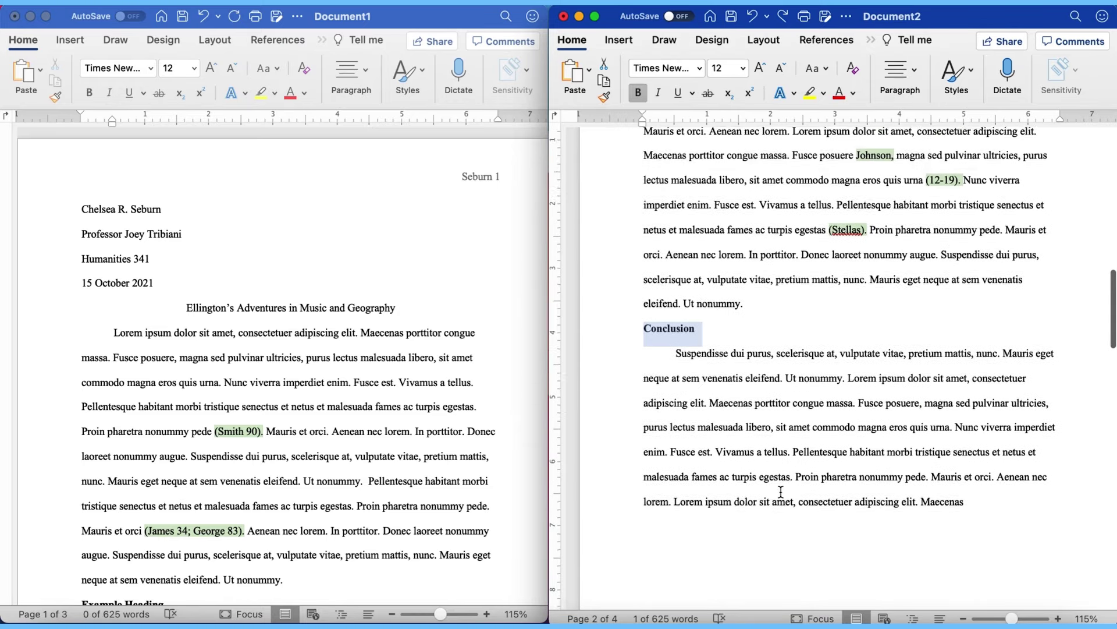
pyautogui.click(793, 451)
pyautogui.scroll(8, 792, 451)
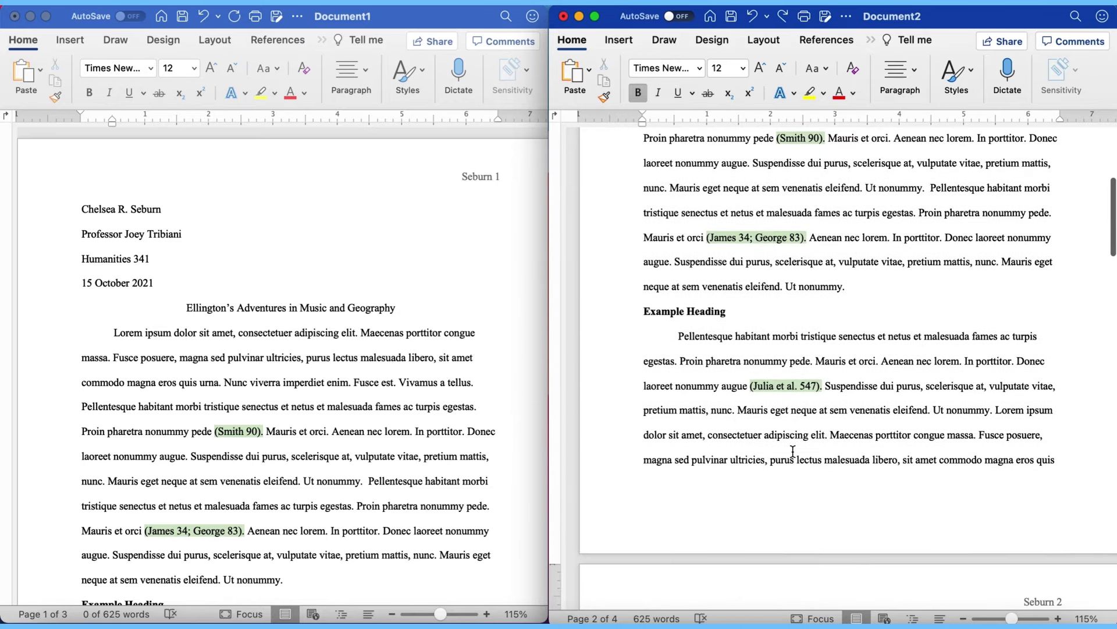
pyautogui.scroll(8, 1006, 441)
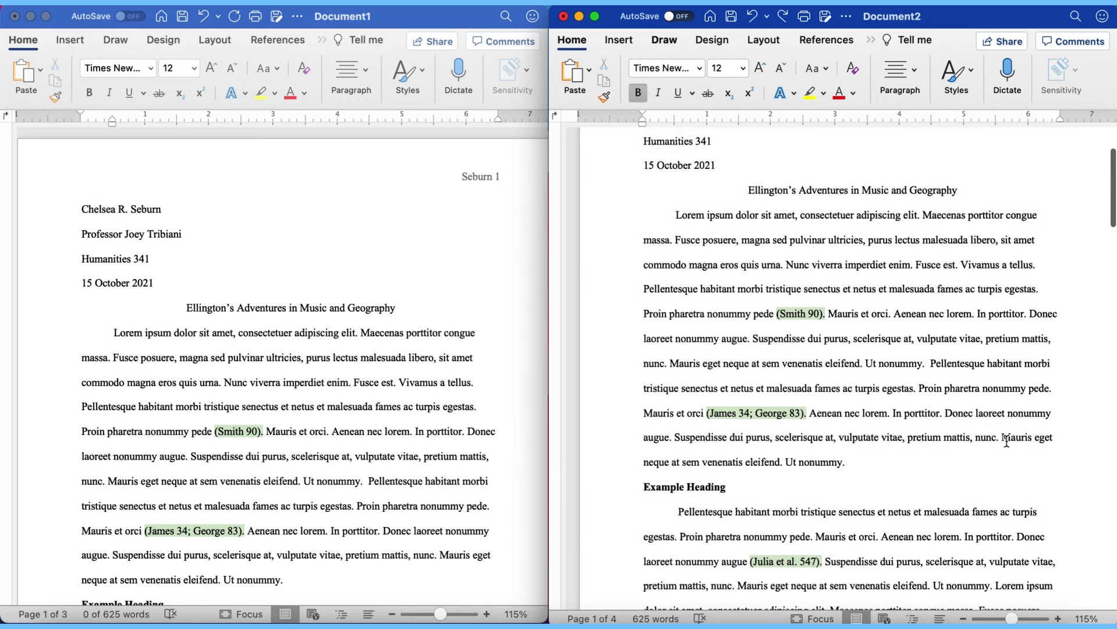
pyautogui.scroll(-3, 1007, 441)
pyautogui.scroll(-1, 1006, 441)
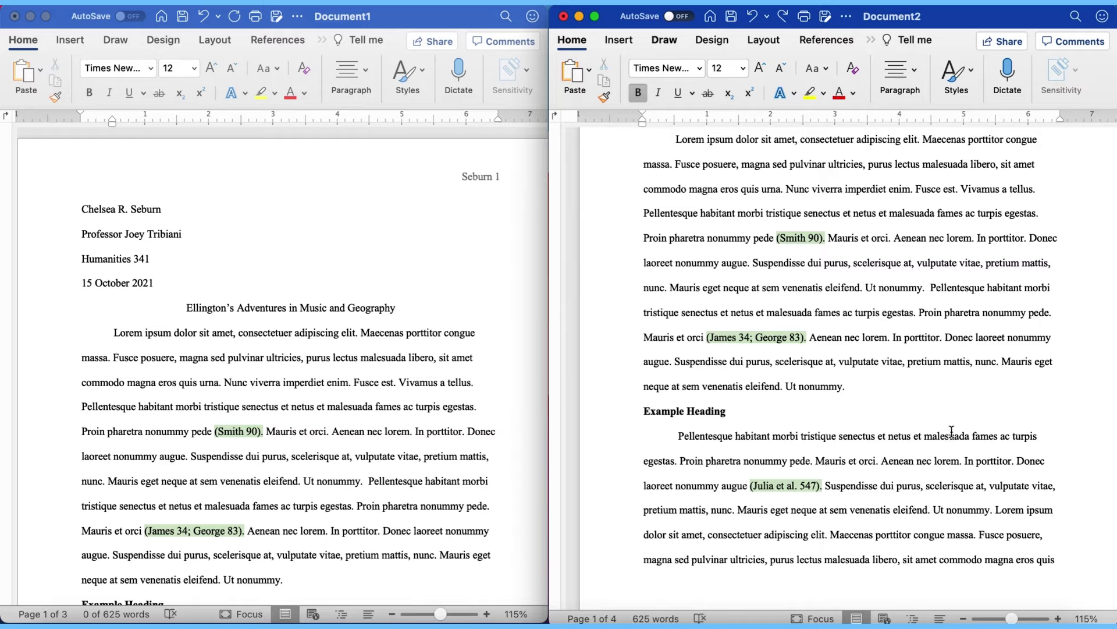
# Step: Scroll Document2 to its page-3 Works Cited list, then click into Document1 to compare entries
pyautogui.scroll(-2, 826, 353)
pyautogui.scroll(-15, 826, 353)
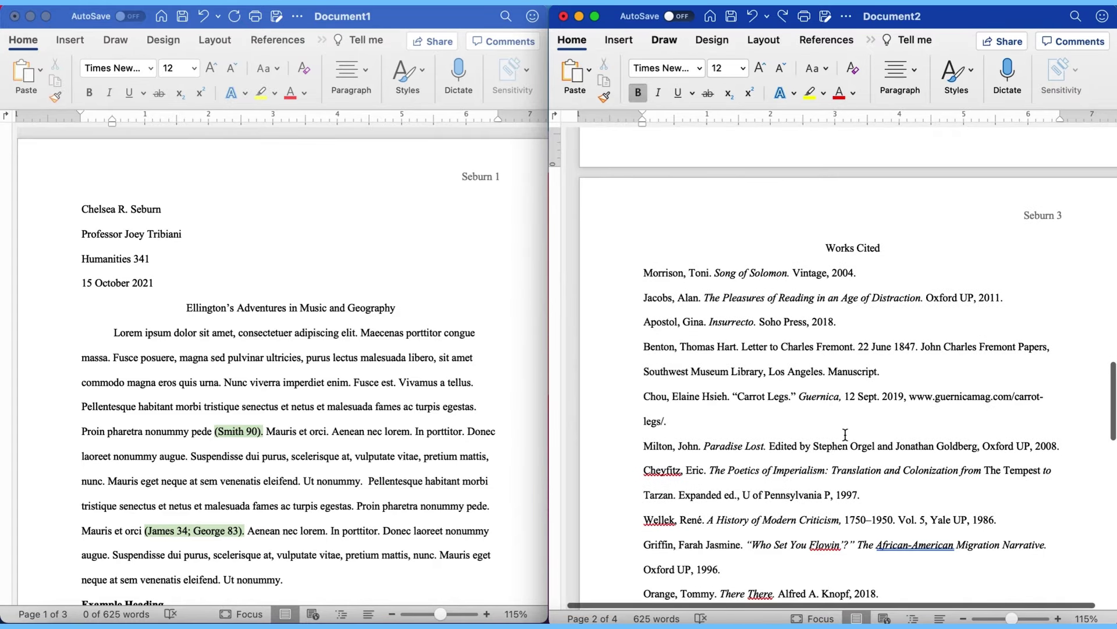
pyautogui.scroll(10, 845, 436)
pyautogui.scroll(8, 845, 435)
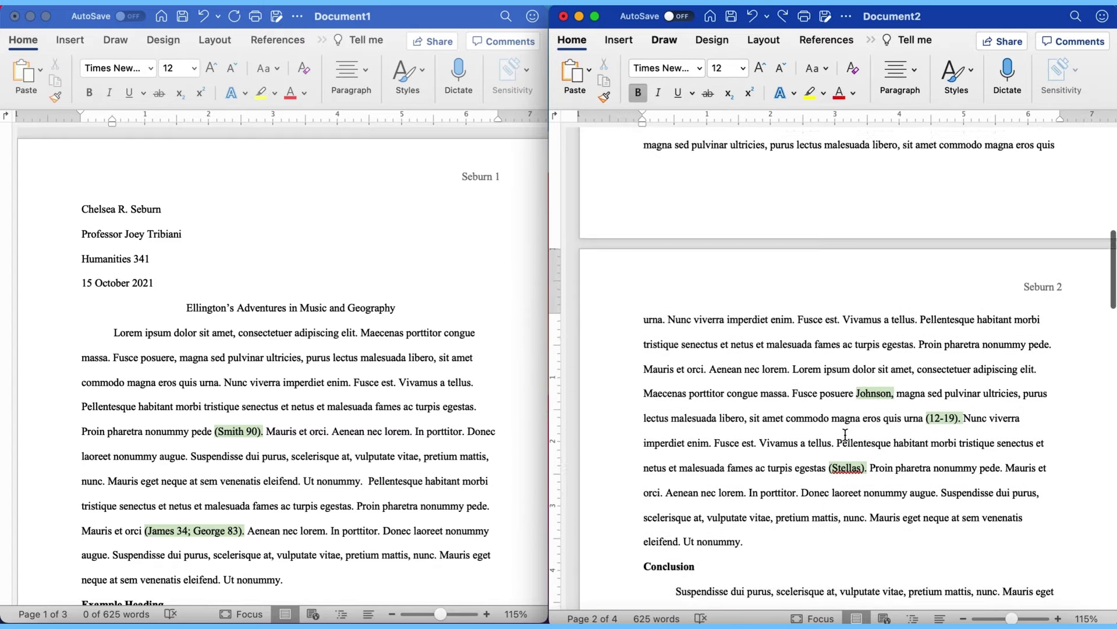
pyautogui.scroll(5, 845, 435)
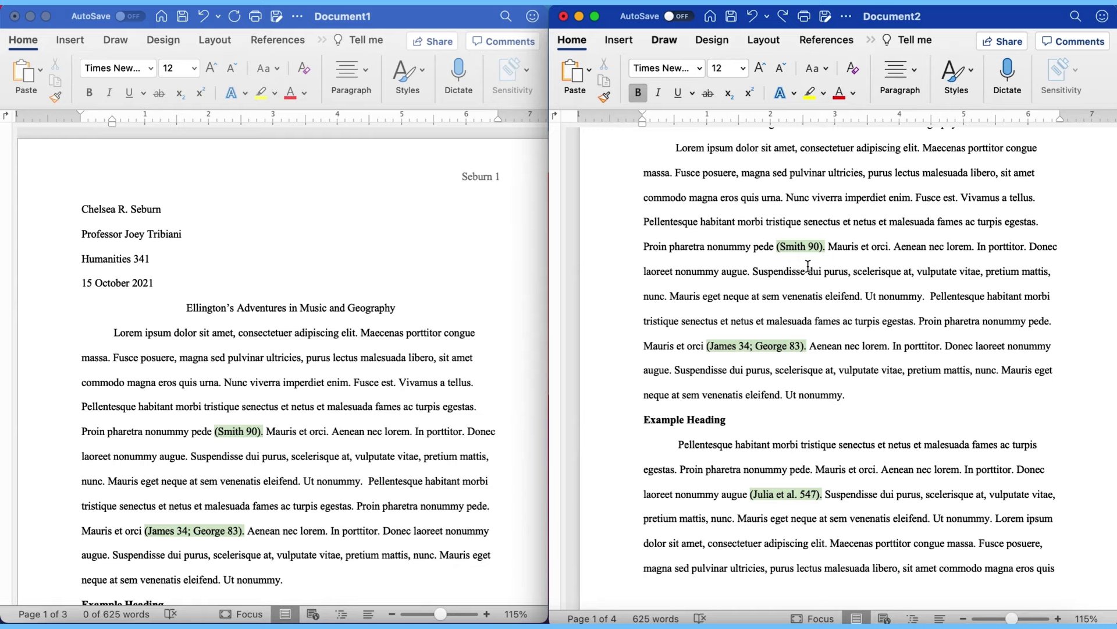
pyautogui.scroll(1, 808, 267)
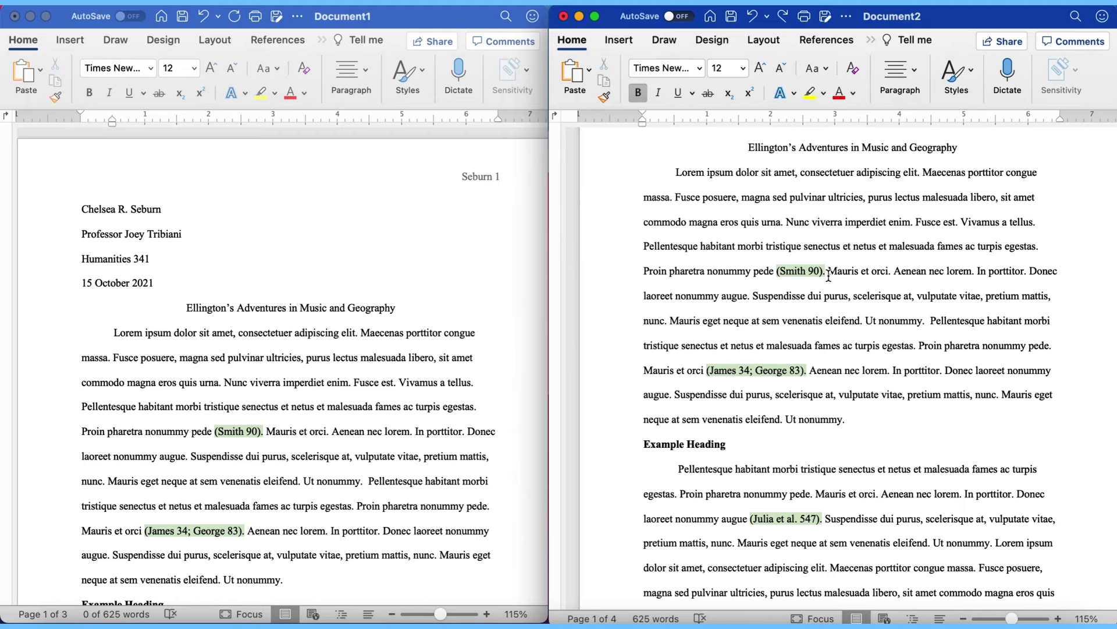
pyautogui.scroll(-10, 829, 275)
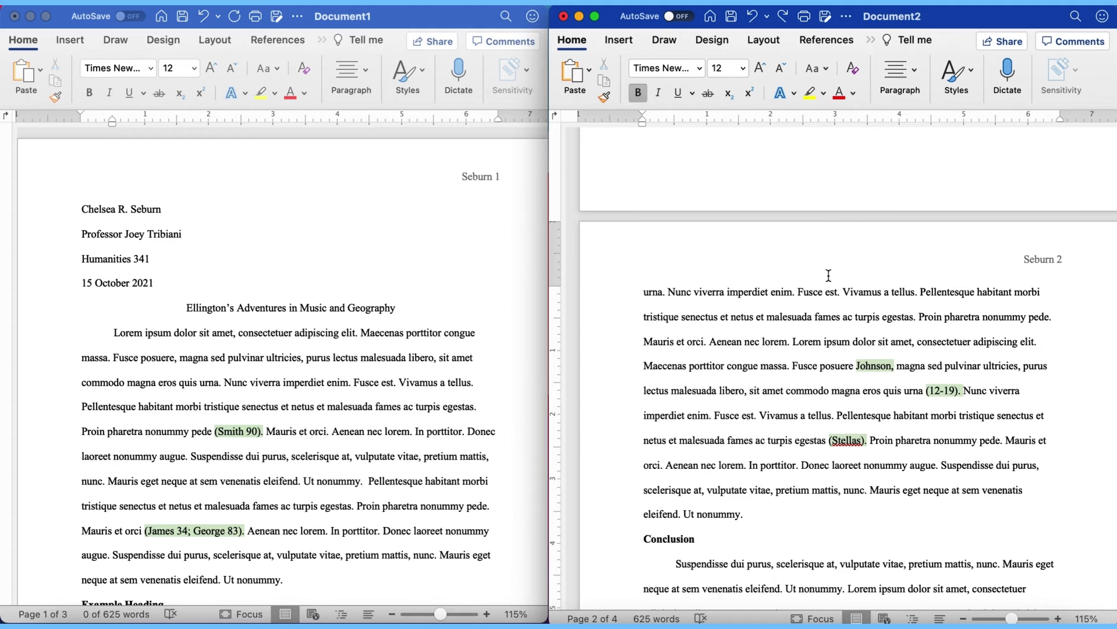
pyautogui.scroll(6, 829, 274)
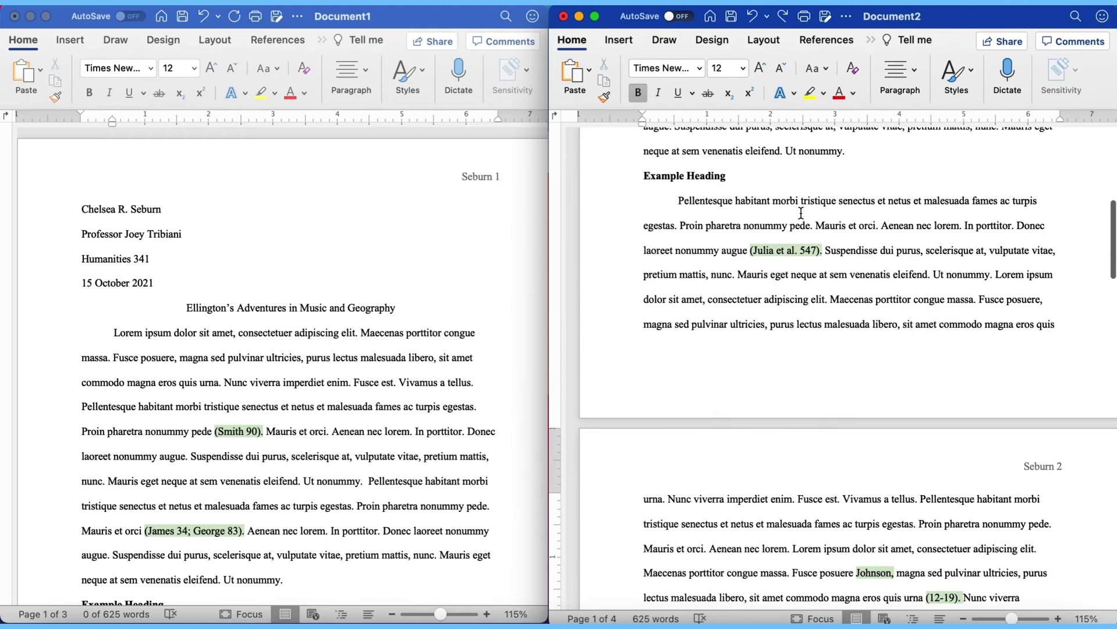
pyautogui.scroll(-2, 794, 289)
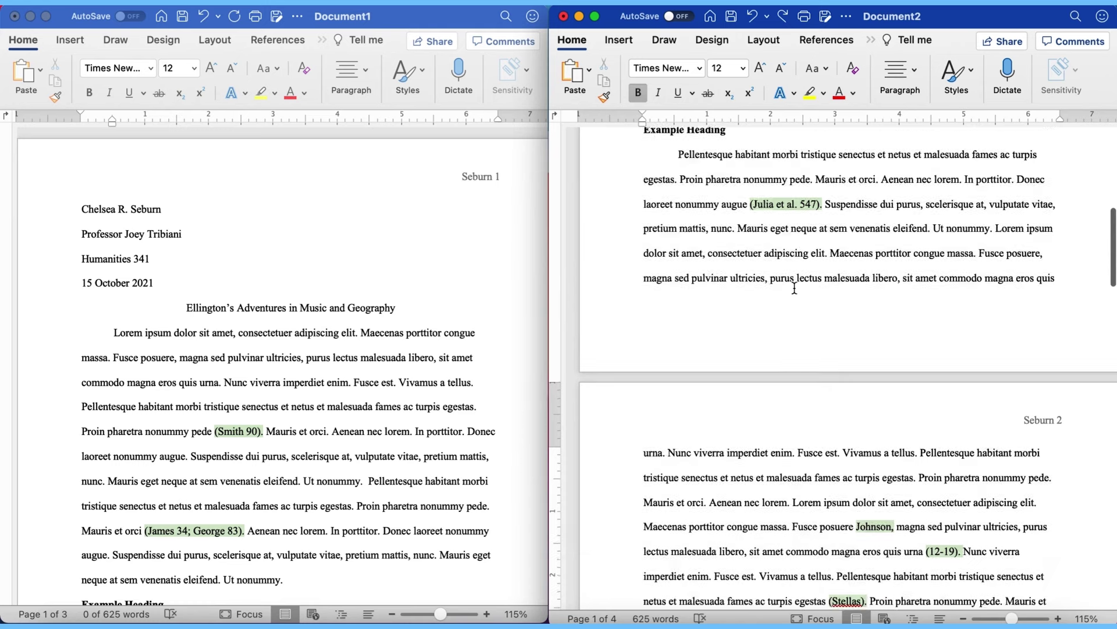
pyautogui.scroll(-4, 795, 288)
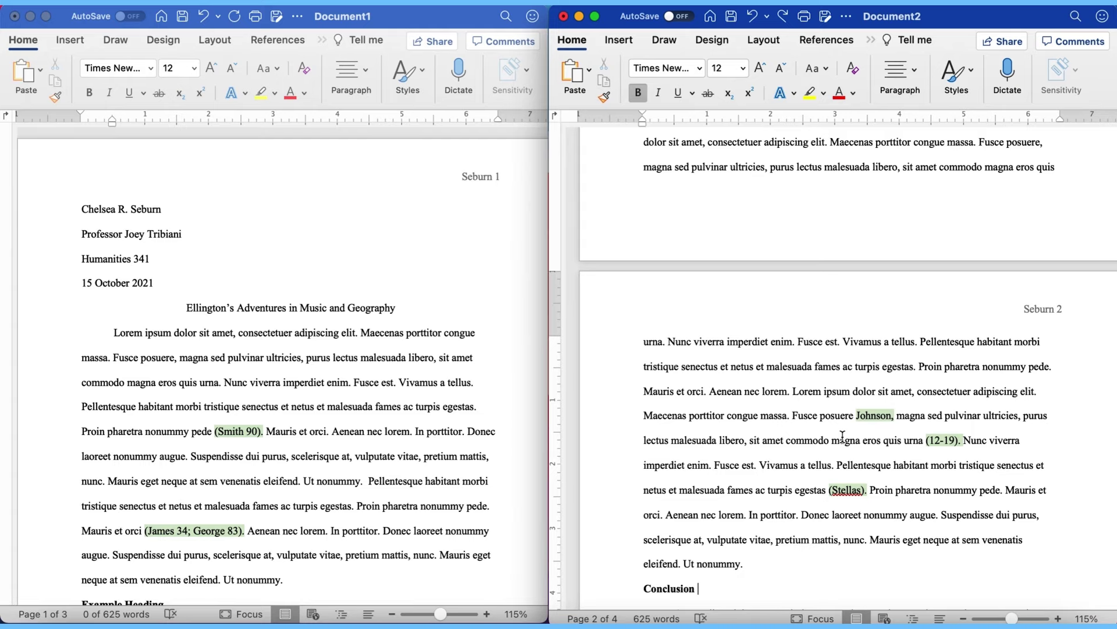
pyautogui.scroll(-10, 842, 437)
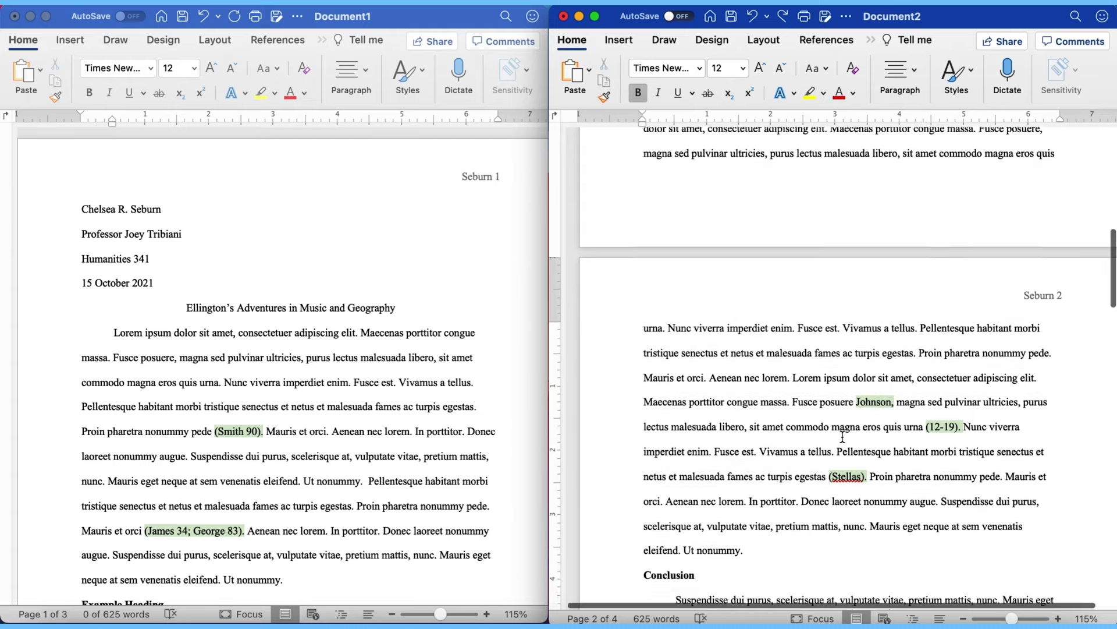
pyautogui.scroll(-5, 843, 442)
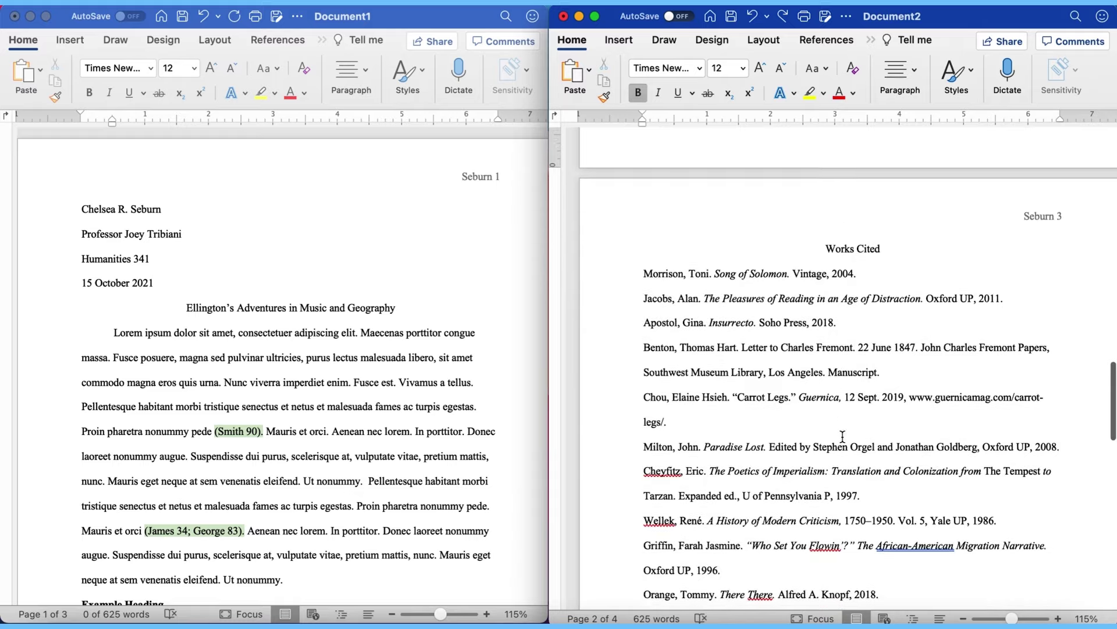
pyautogui.scroll(-20, 488, 423)
pyautogui.click(488, 423)
# Step: Place the cursor at the end of Document2's final 'Maecenas' body paragraph on page 2
pyautogui.scroll(-10, 487, 423)
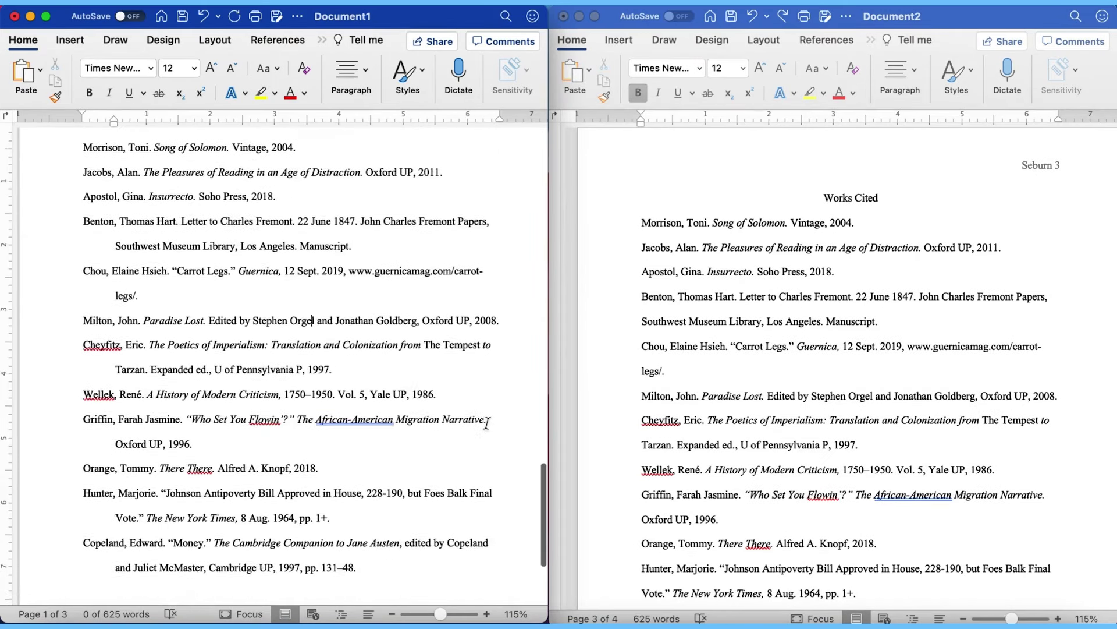
pyautogui.scroll(2, 488, 423)
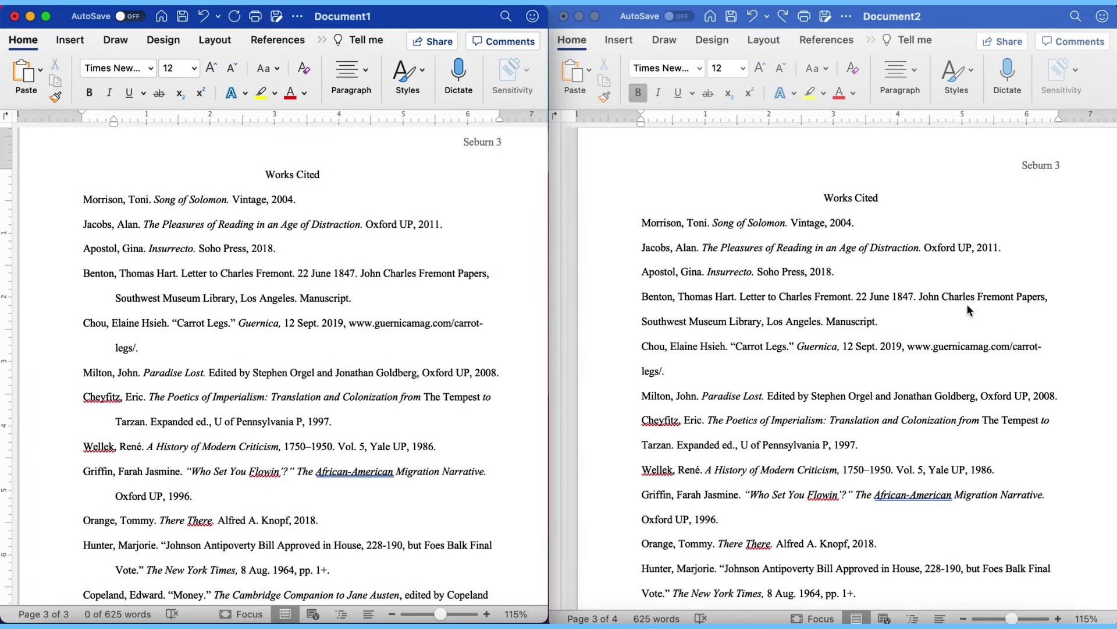
pyautogui.scroll(6, 966, 303)
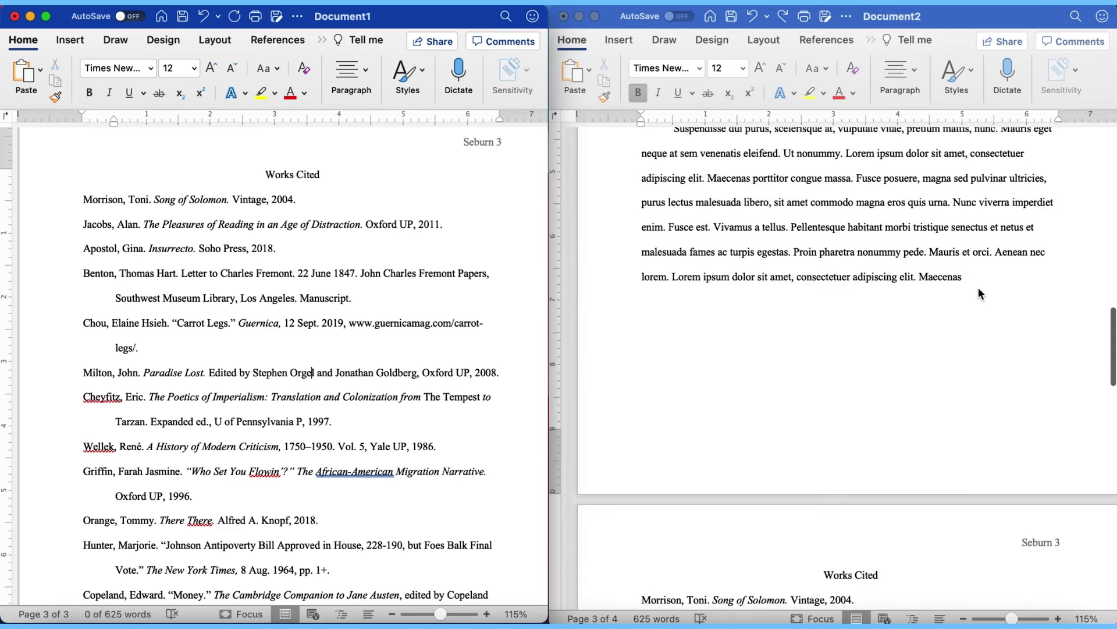
pyautogui.click(969, 276)
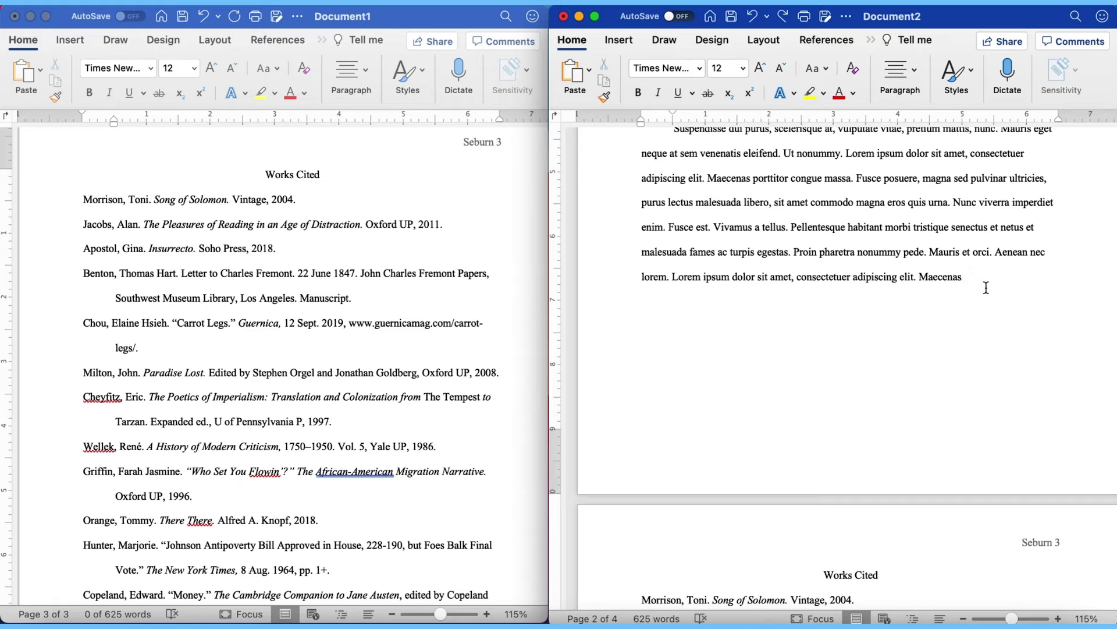
pyautogui.scroll(20, 986, 287)
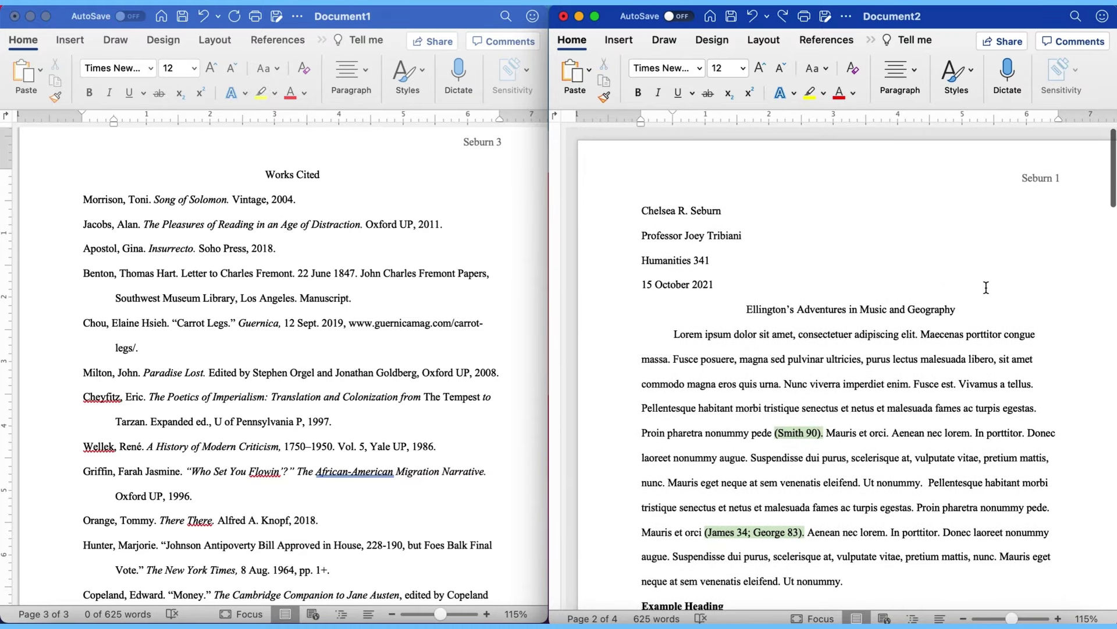
pyautogui.click(776, 289)
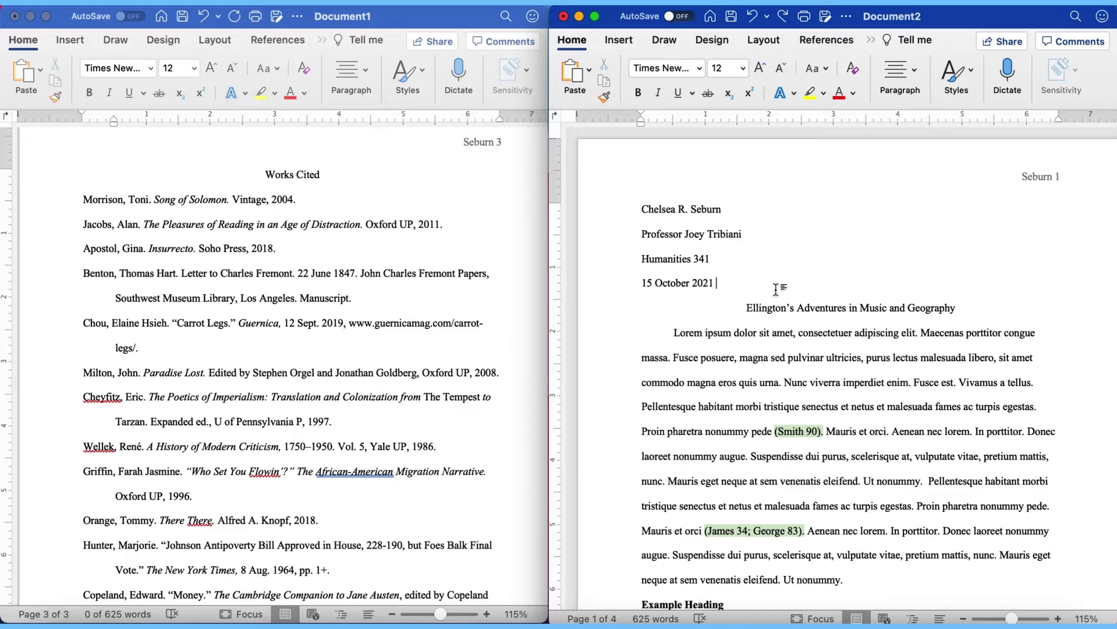
pyautogui.scroll(-20, 779, 288)
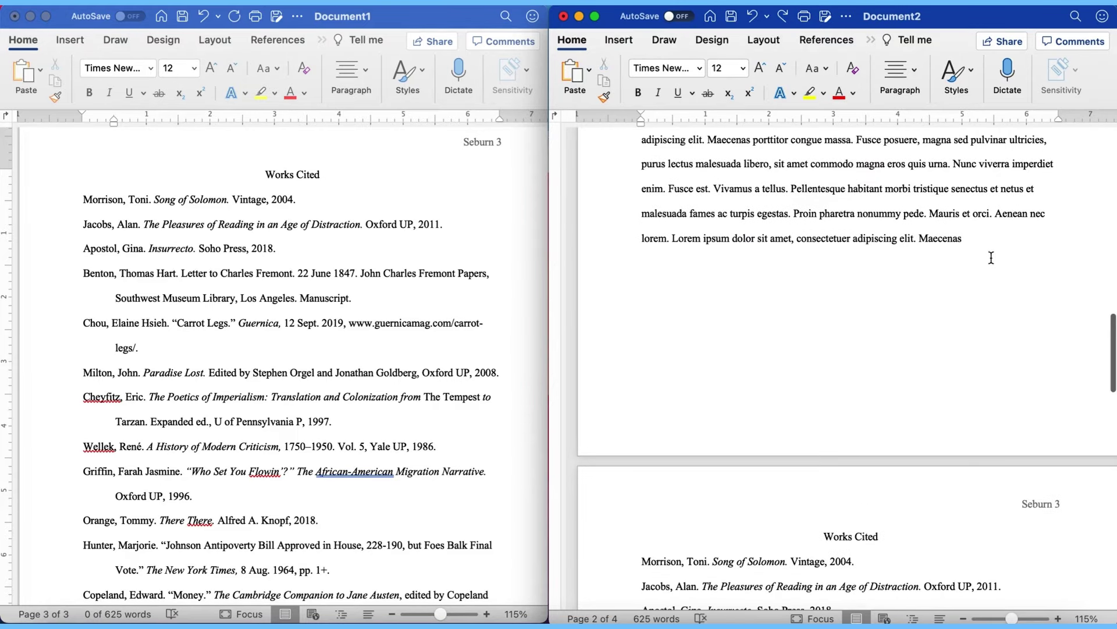
pyautogui.click(978, 238)
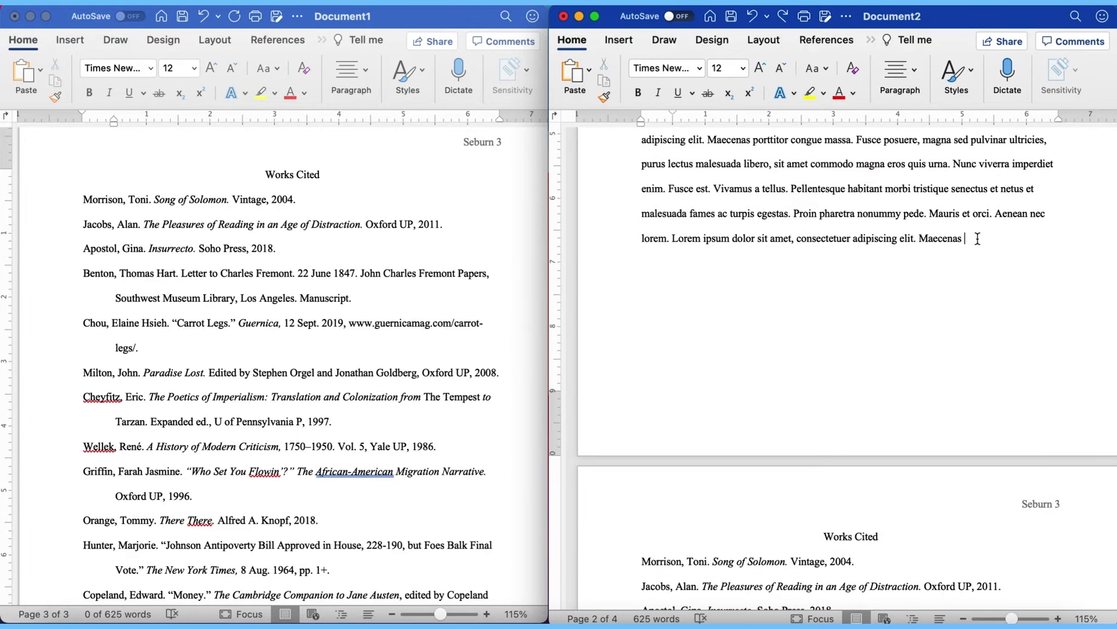
# Step: Insert a page break after the body text so the Works Cited heading starts page 3
pyautogui.click(625, 44)
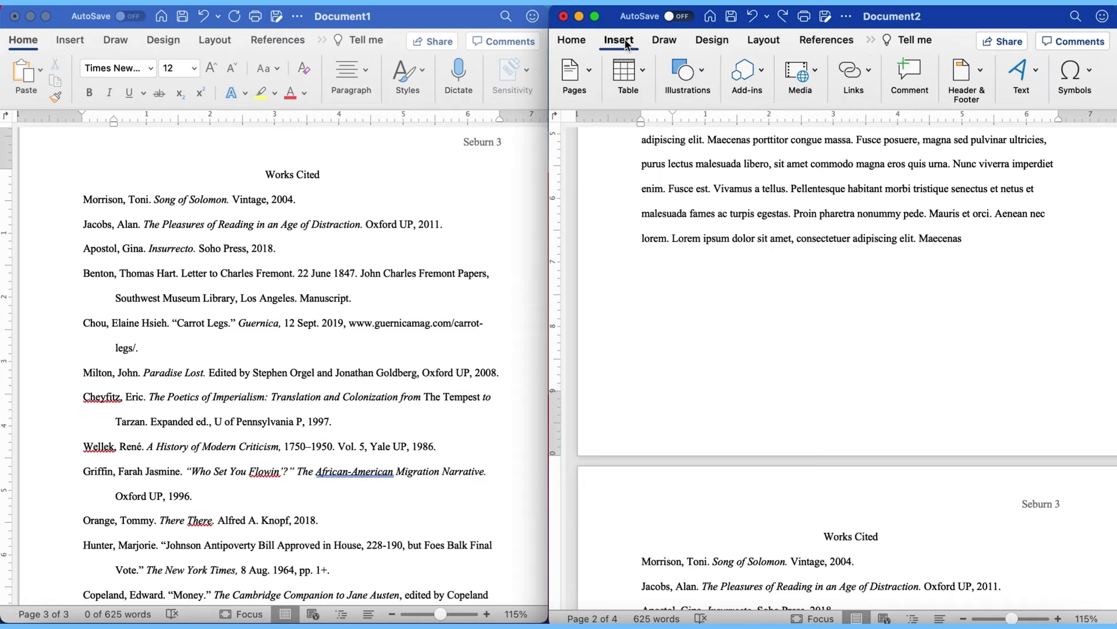
pyautogui.click(590, 75)
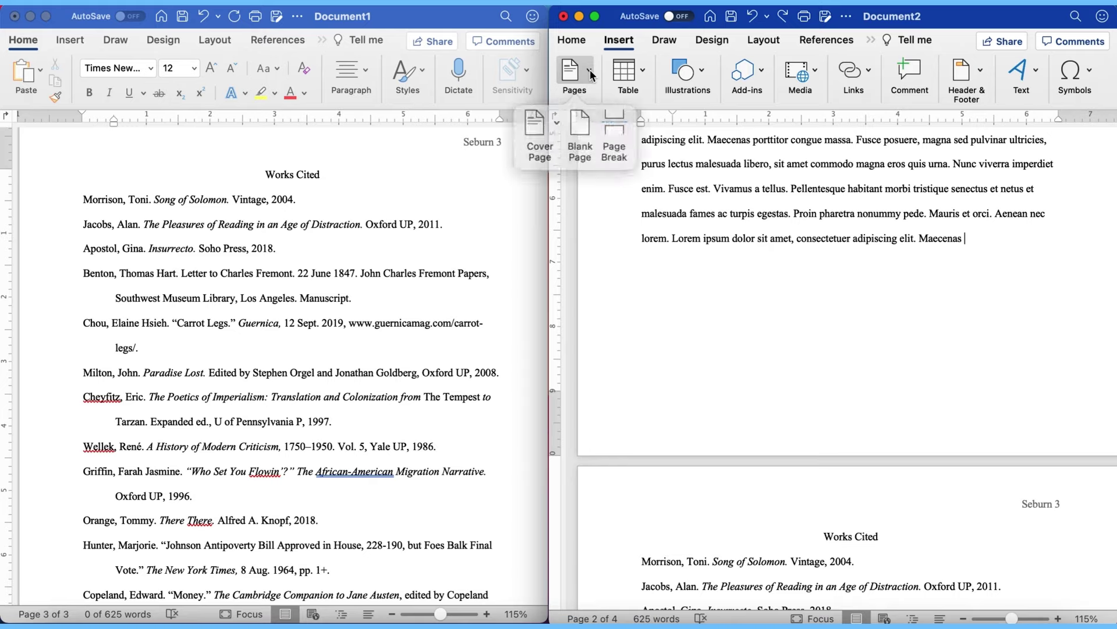
pyautogui.click(613, 119)
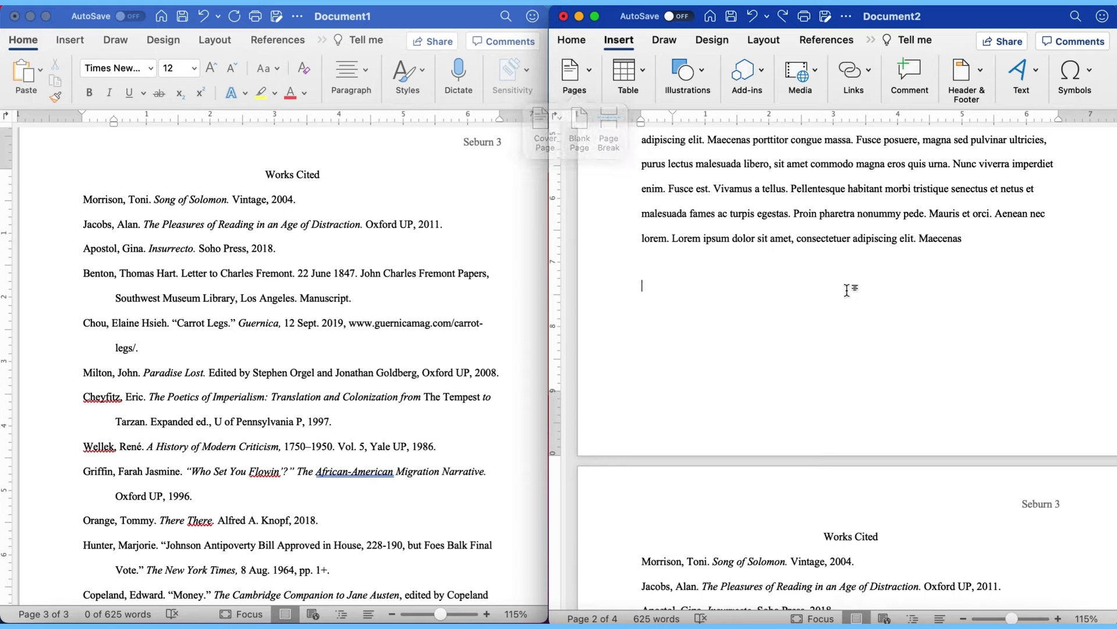
pyautogui.scroll(-10, 931, 517)
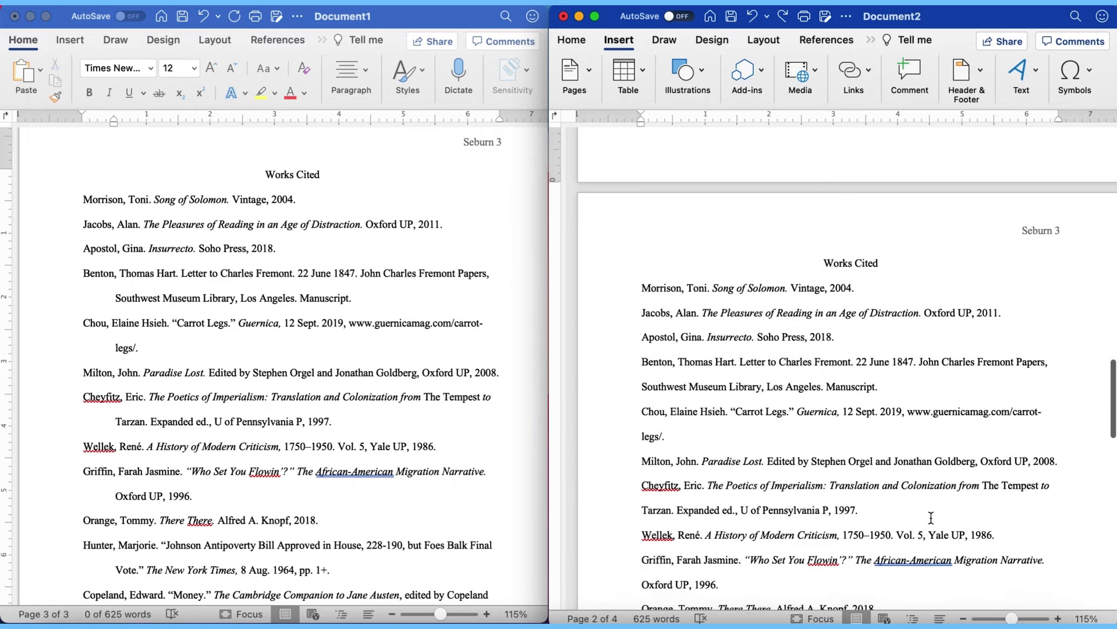
pyautogui.scroll(1, 931, 517)
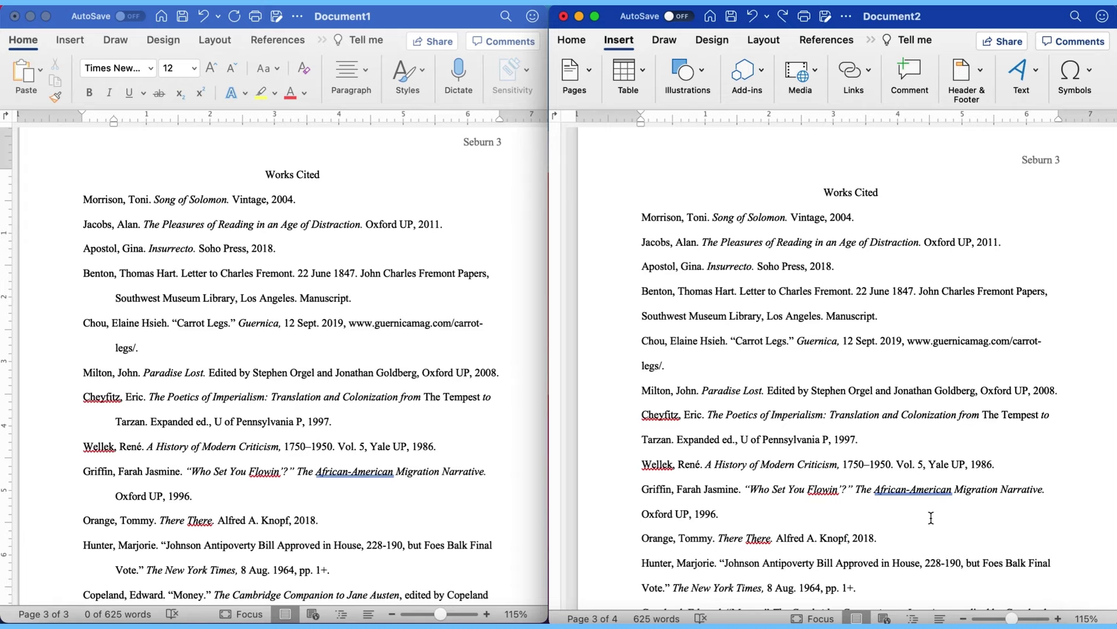
pyautogui.scroll(1, 930, 517)
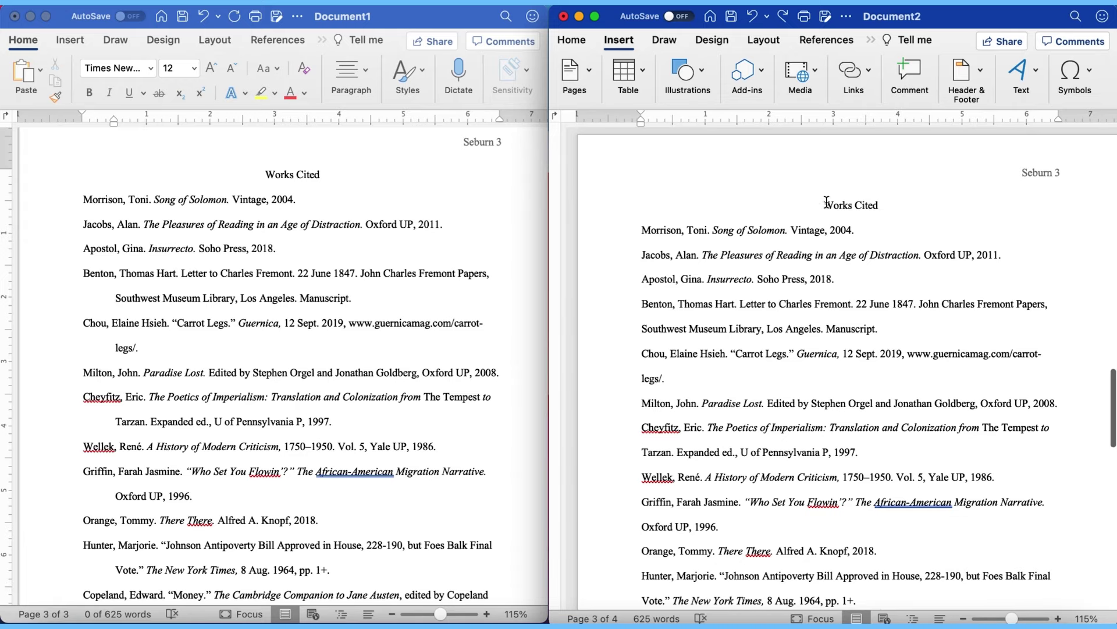
pyautogui.moveTo(881, 205); pyautogui.dragTo(802, 206)
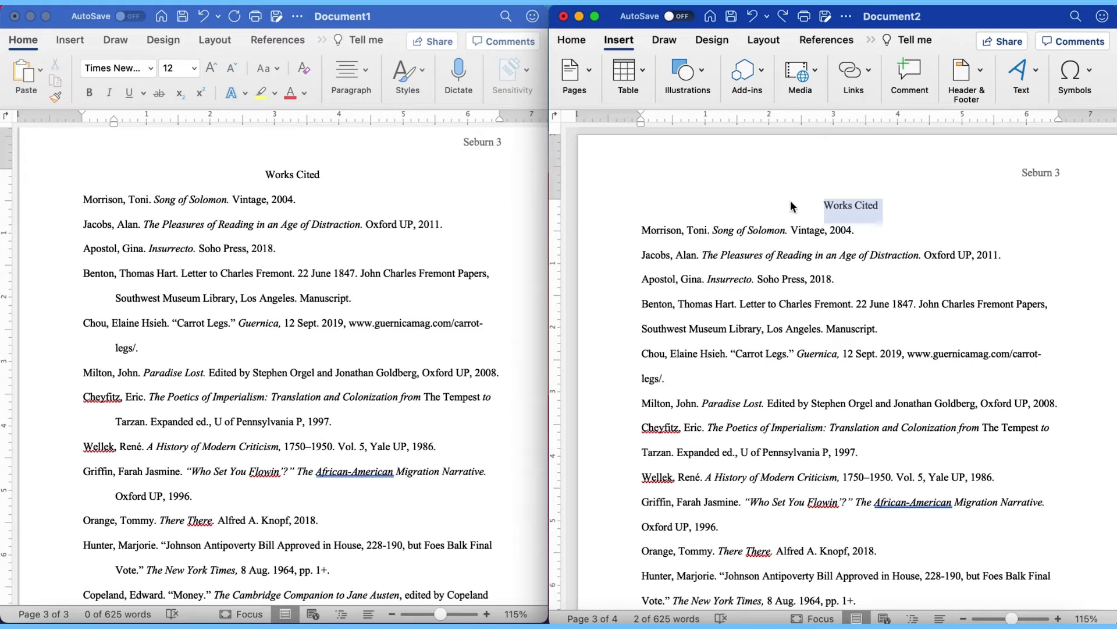
pyautogui.click(571, 39)
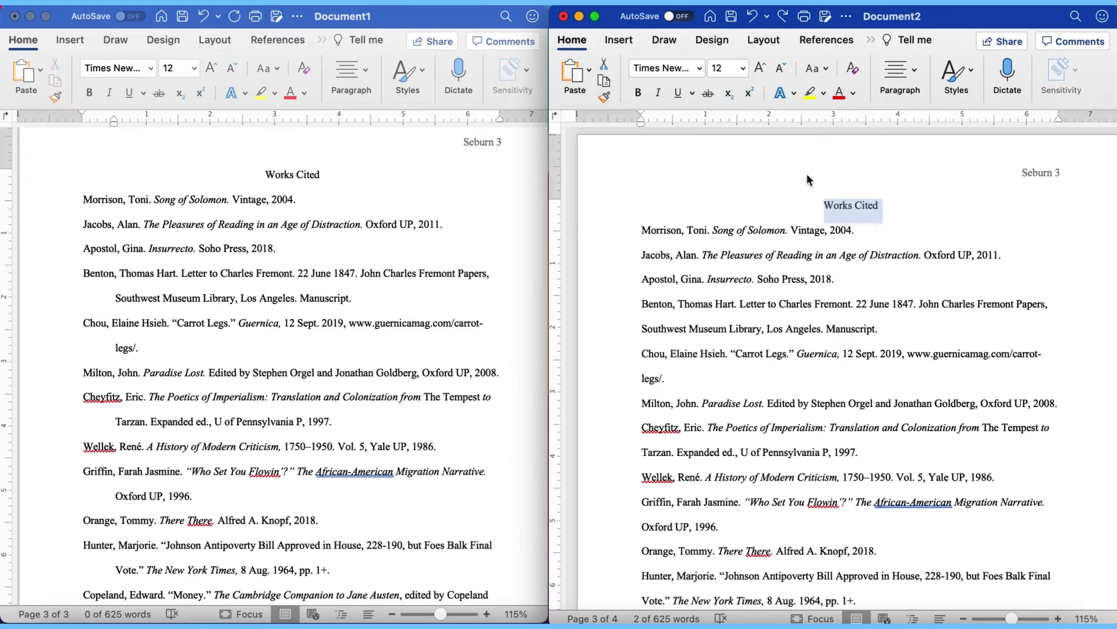
pyautogui.click(910, 218)
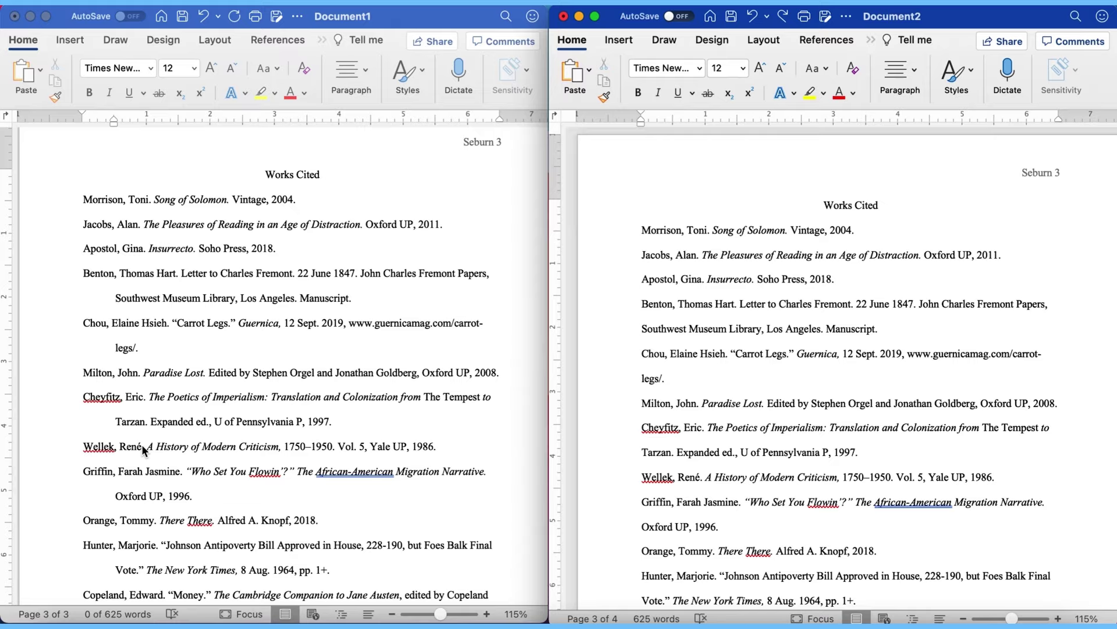
pyautogui.scroll(15, 141, 445)
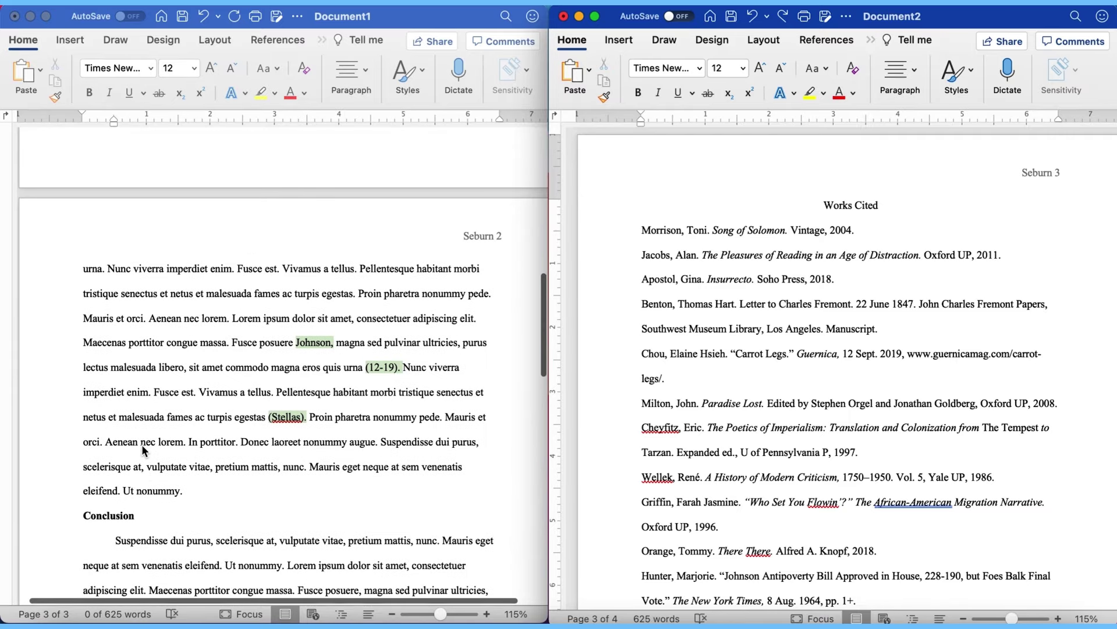
pyautogui.scroll(-15, 142, 445)
pyautogui.scroll(-1, 142, 445)
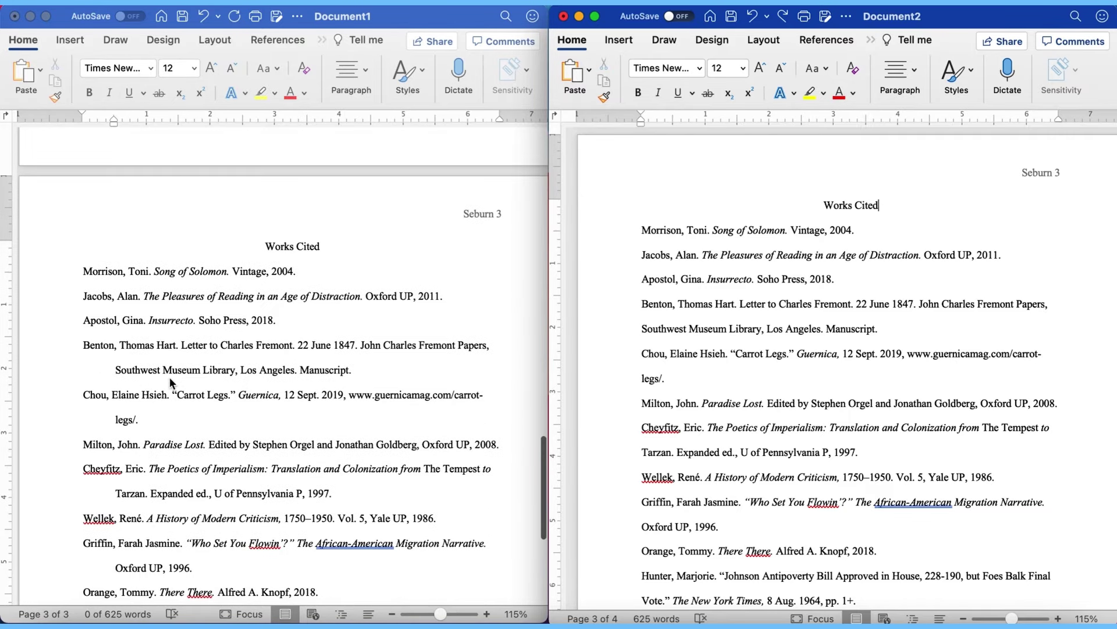
pyautogui.scroll(10, 131, 450)
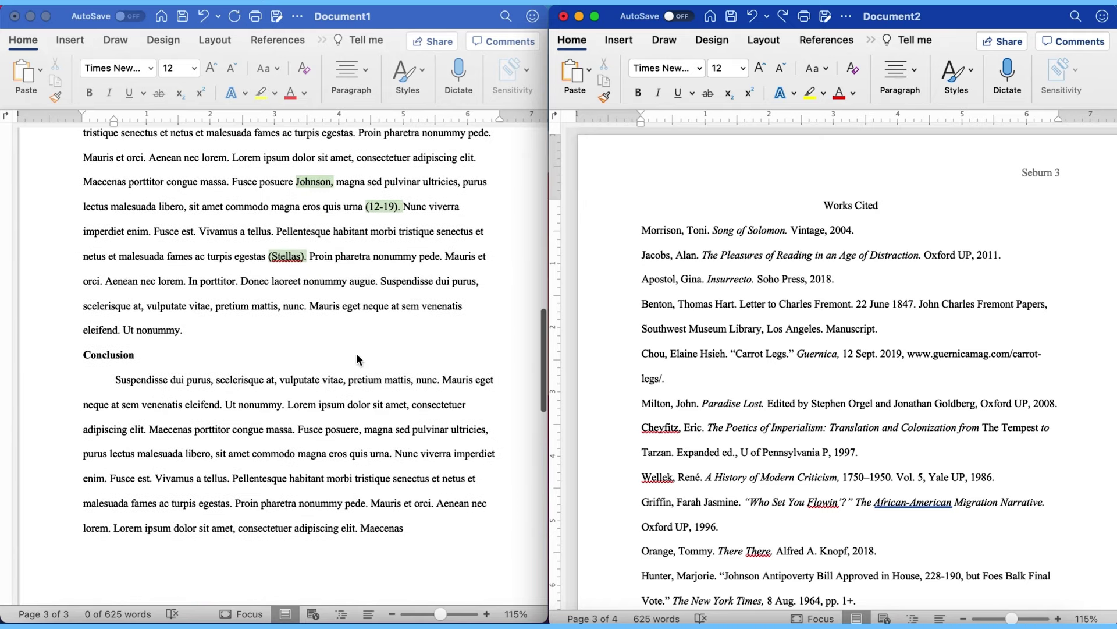
pyautogui.scroll(-10, 355, 483)
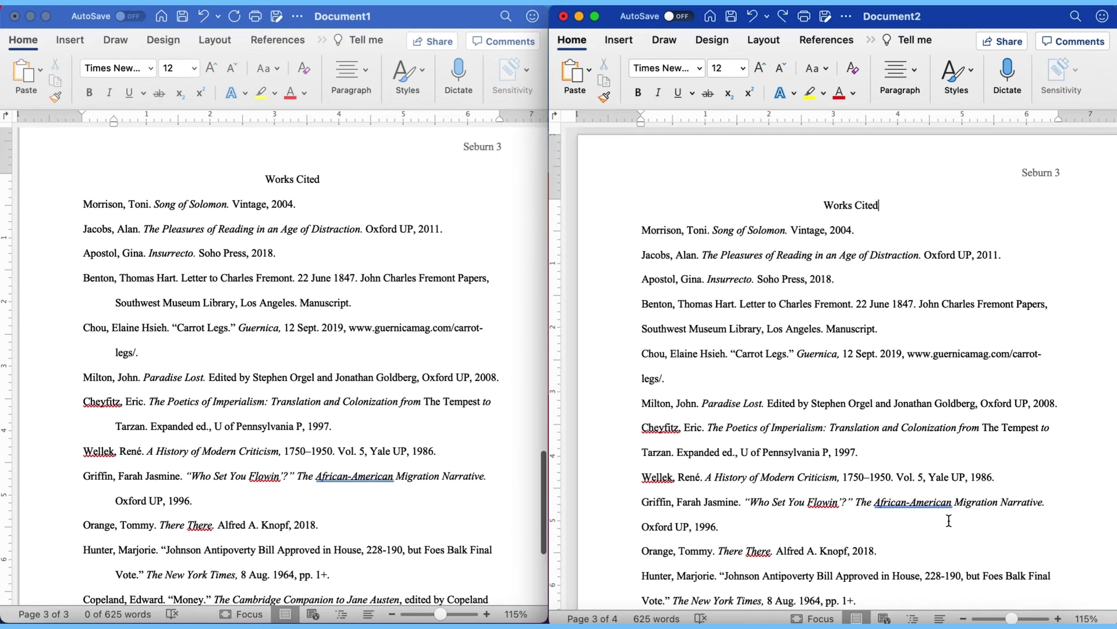
pyautogui.scroll(-5, 948, 520)
pyautogui.scroll(4, 949, 519)
pyautogui.scroll(-2, 949, 520)
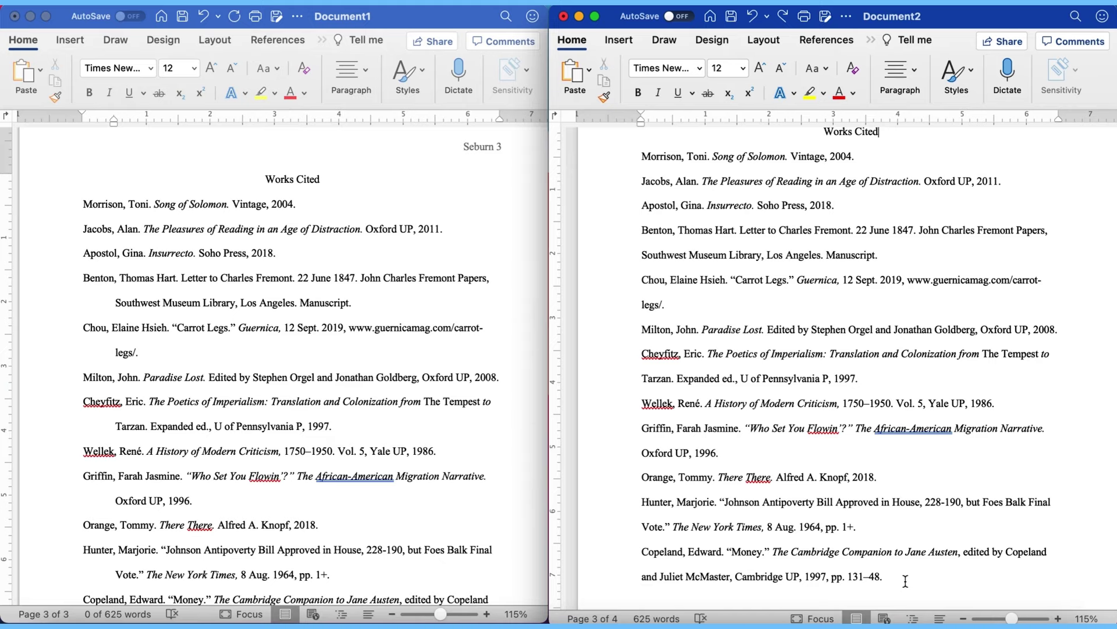
pyautogui.moveTo(896, 579); pyautogui.dragTo(607, 170)
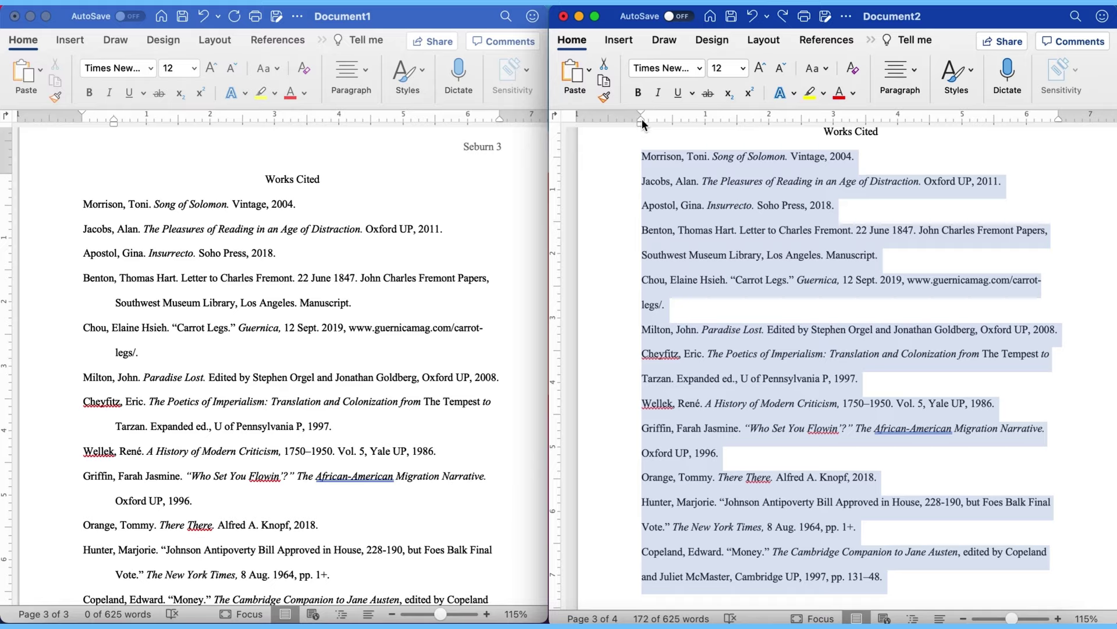
# Step: Apply a hanging indent to all Works Cited entries using the ruler marker
pyautogui.moveTo(642, 118); pyautogui.dragTo(673, 123)
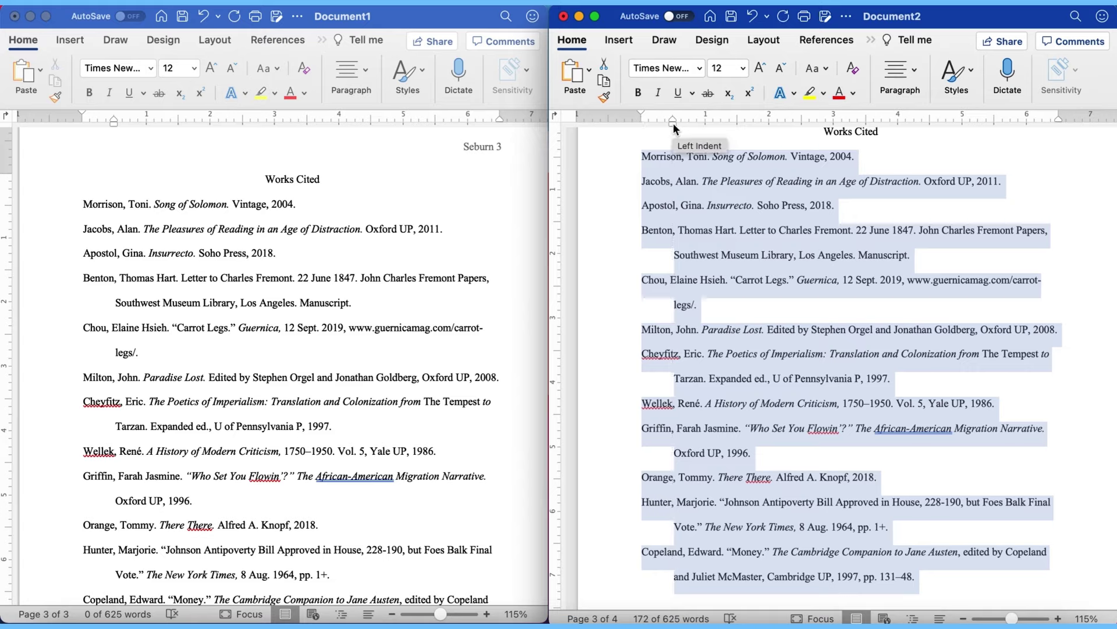
pyautogui.click(605, 205)
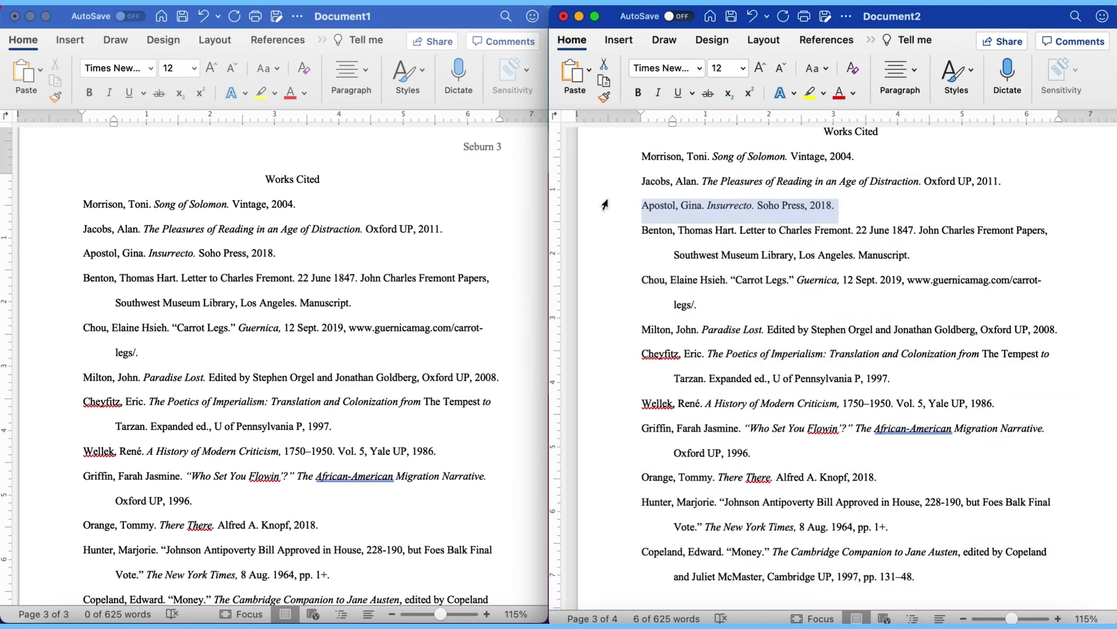
pyautogui.click(909, 71)
pyautogui.click(910, 71)
pyautogui.click(675, 169)
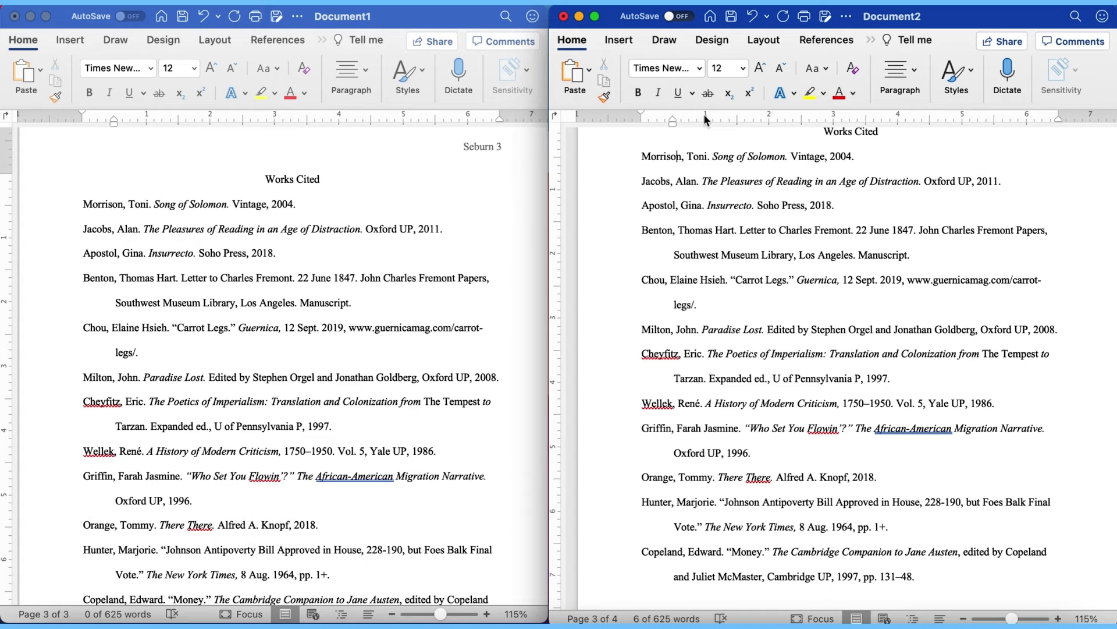
pyautogui.click(664, 148)
pyautogui.scroll(1, 664, 147)
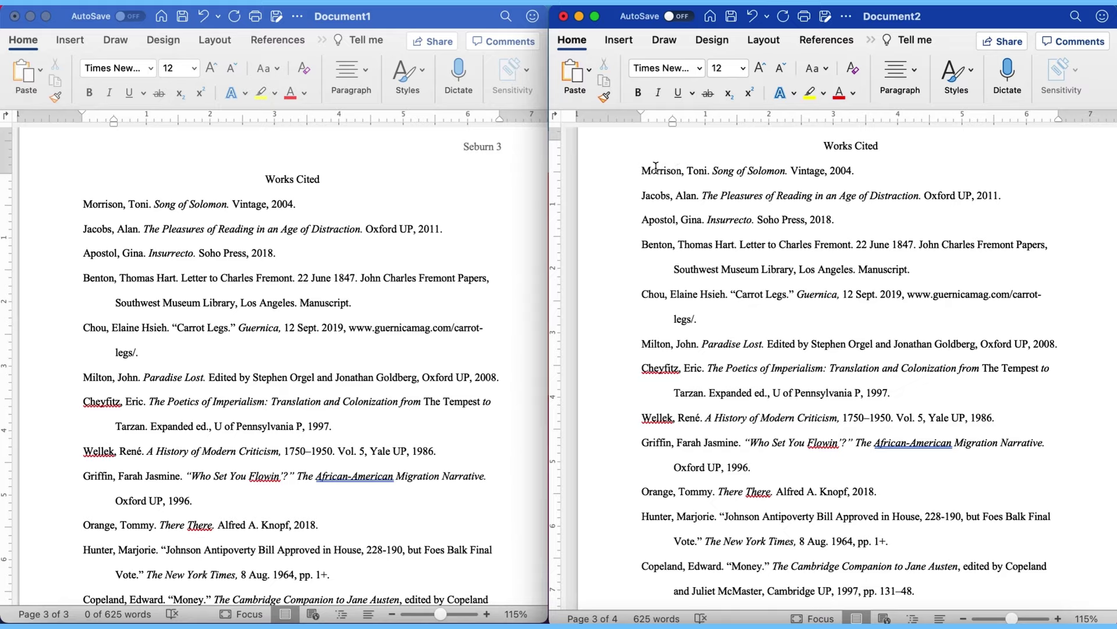
pyautogui.scroll(3, 655, 167)
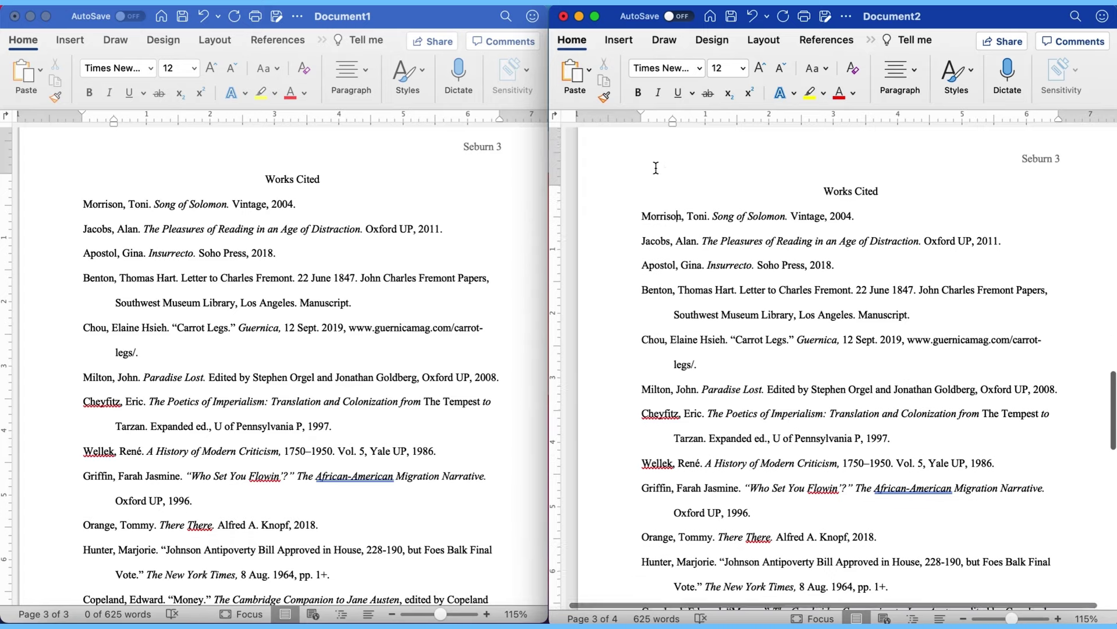